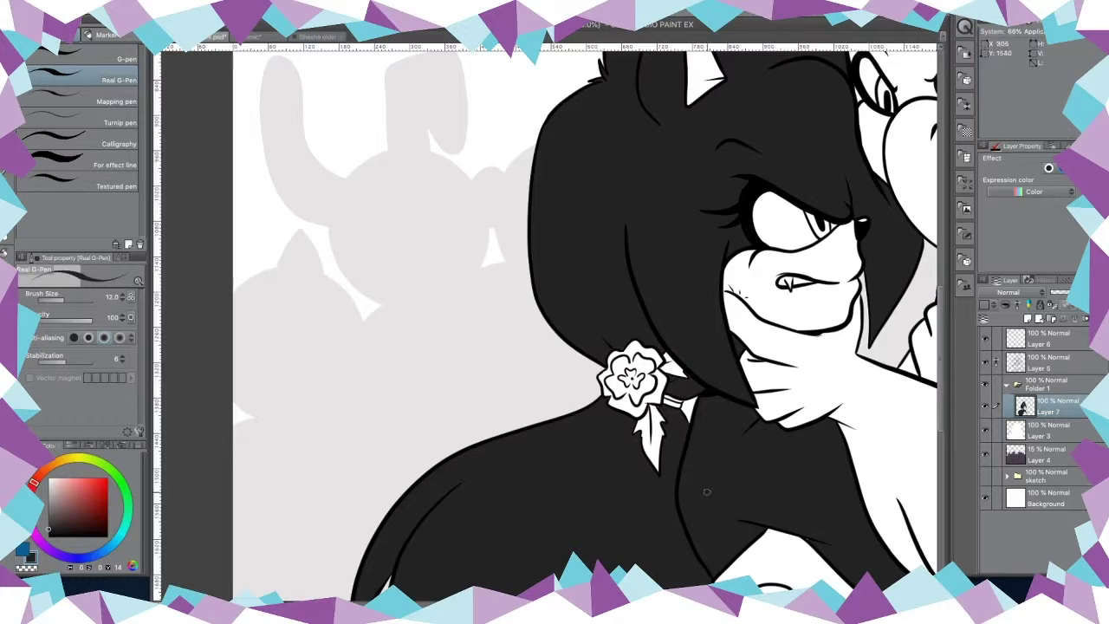
Step: Outline blue streaks along the black character's quiff, fringe and the hair beside the face
{"action": "scroll", "coordinate": [706, 492], "scroll_direction": "down", "scroll_amount": 5}
{"action": "scroll", "coordinate": [242, 121], "scroll_direction": "right", "scroll_amount": 3}
{"action": "scroll", "coordinate": [283, 372], "scroll_direction": "up", "scroll_amount": 8}
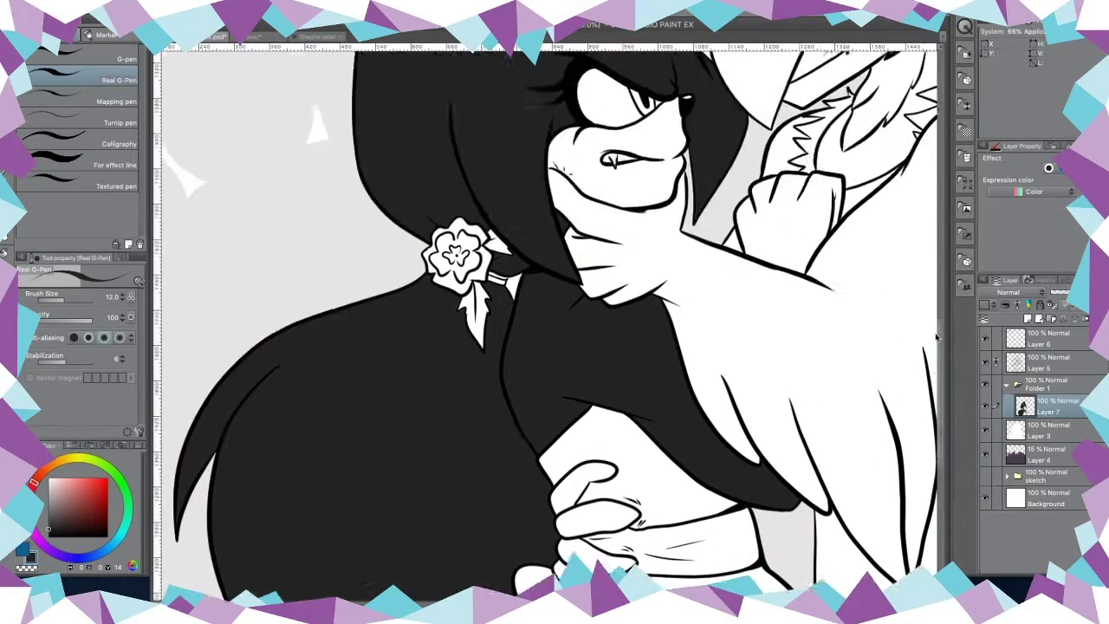
{"action": "left_click_drag", "start_coordinate": [447, 283], "coordinate": [652, 60]}
{"action": "key", "text": "ctrl+z"}
{"action": "left_click_drag", "start_coordinate": [521, 201], "coordinate": [655, 270]}
{"action": "left_click_drag", "start_coordinate": [584, 284], "coordinate": [637, 507]}
{"action": "key", "text": "ctrl+z"}
{"action": "mouse_move", "coordinate": [641, 290]}
{"action": "left_mouse_down"}
{"action": "mouse_move", "coordinate": [733, 413]}
{"action": "mouse_move", "coordinate": [703, 530]}
{"action": "left_mouse_up"}
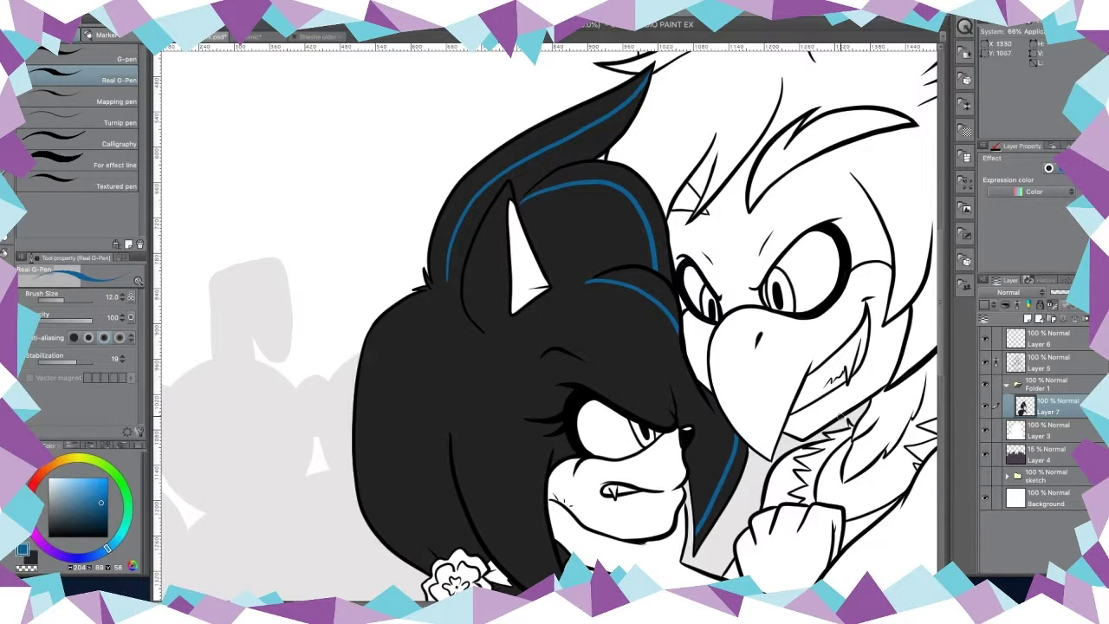
Step: Outline blue markings on the hair lock beside the cheek and on the upper arm below the cuff
{"action": "left_click_drag", "start_coordinate": [555, 288], "coordinate": [624, 405]}
{"action": "scroll", "coordinate": [642, 436], "scroll_direction": "down", "scroll_amount": 3}
{"action": "left_click_drag", "start_coordinate": [504, 310], "coordinate": [553, 371]}
{"action": "scroll", "coordinate": [581, 346], "scroll_direction": "down", "scroll_amount": 3}
{"action": "left_click_drag", "start_coordinate": [569, 277], "coordinate": [590, 264]}
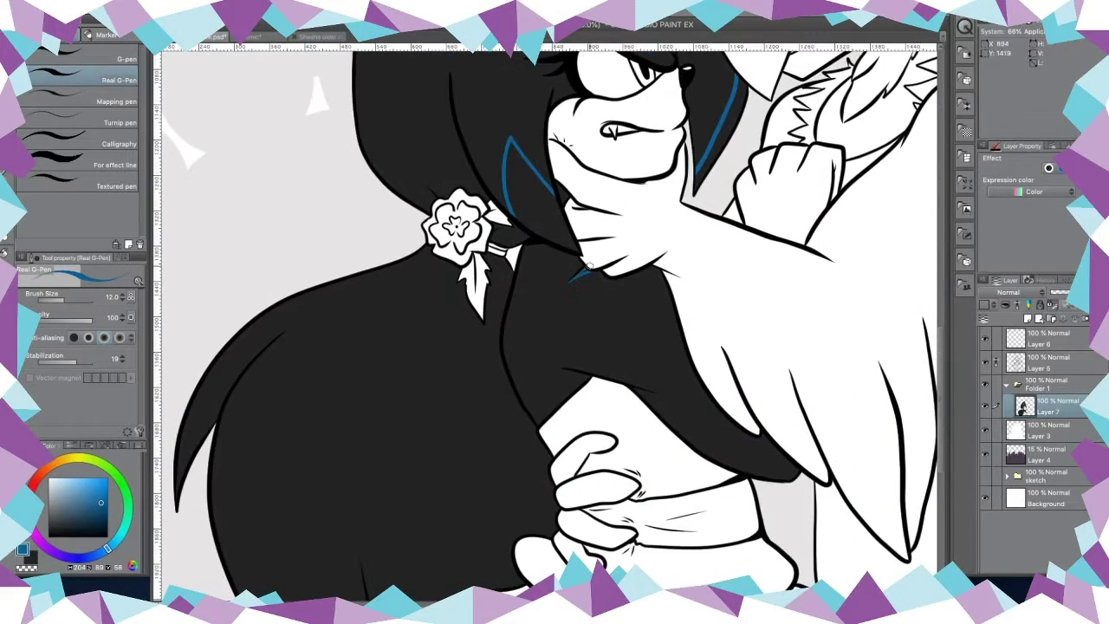
Step: Outline the pointed tips of the long back hair and fill them with blue
{"action": "scroll", "coordinate": [747, 341], "scroll_direction": "down", "scroll_amount": 2}
{"action": "left_click_drag", "start_coordinate": [287, 232], "coordinate": [182, 342]}
{"action": "mouse_move", "coordinate": [328, 539]}
{"action": "left_mouse_down"}
{"action": "mouse_move", "coordinate": [362, 492]}
{"action": "mouse_move", "coordinate": [433, 537]}
{"action": "left_mouse_up"}
{"action": "key", "text": "g"}
{"action": "left_click", "coordinate": [229, 285]}
{"action": "key", "text": "p"}
{"action": "key", "text": "g"}
{"action": "left_click", "coordinate": [347, 503]}
{"action": "left_click", "coordinate": [401, 503]}
{"action": "key", "text": "p"}
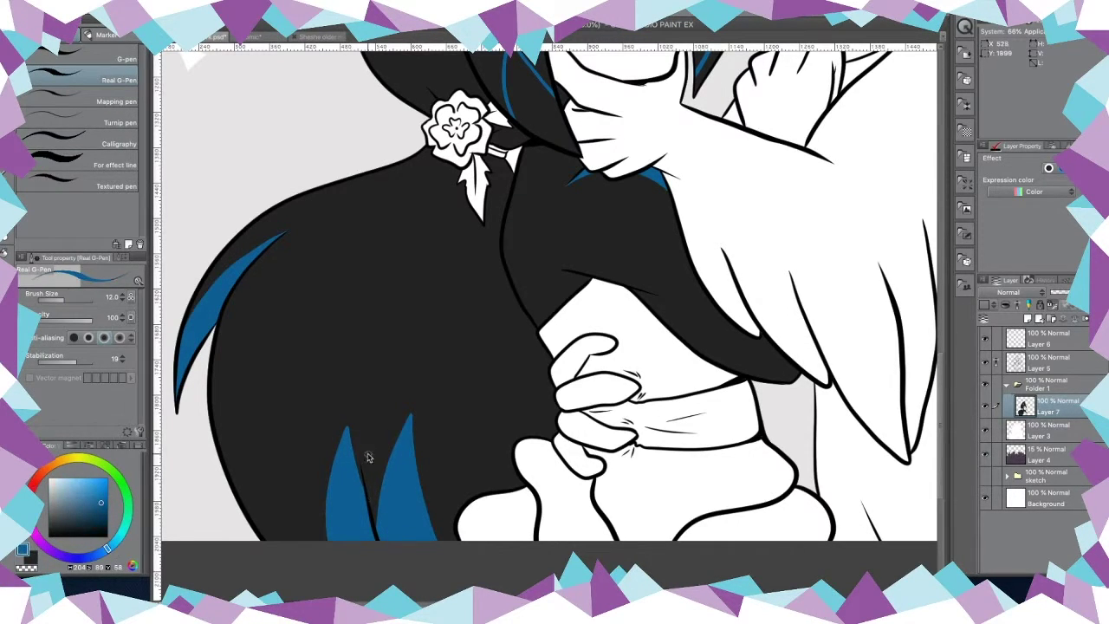
Step: Fill the outlined streaks in the quiff, fringe and face-side hair with blue
{"action": "scroll", "coordinate": [367, 458], "scroll_direction": "up", "scroll_amount": 6}
{"action": "scroll", "coordinate": [588, 244], "scroll_direction": "up", "scroll_amount": 3}
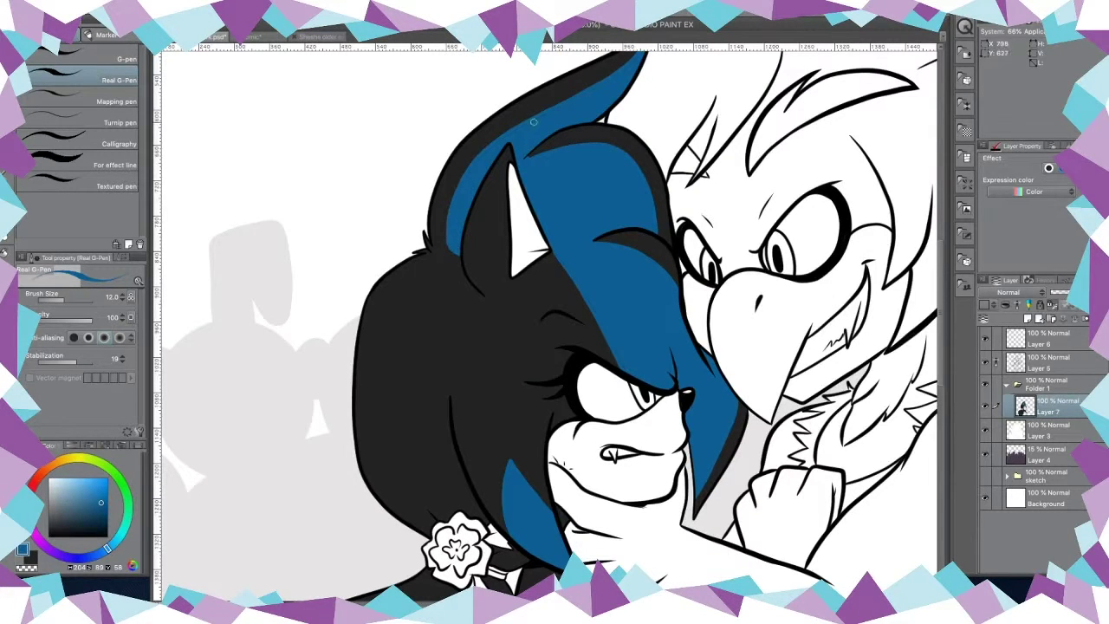
{"action": "scroll", "coordinate": [664, 405], "scroll_direction": "up", "scroll_amount": 1}
{"action": "key", "text": "x"}
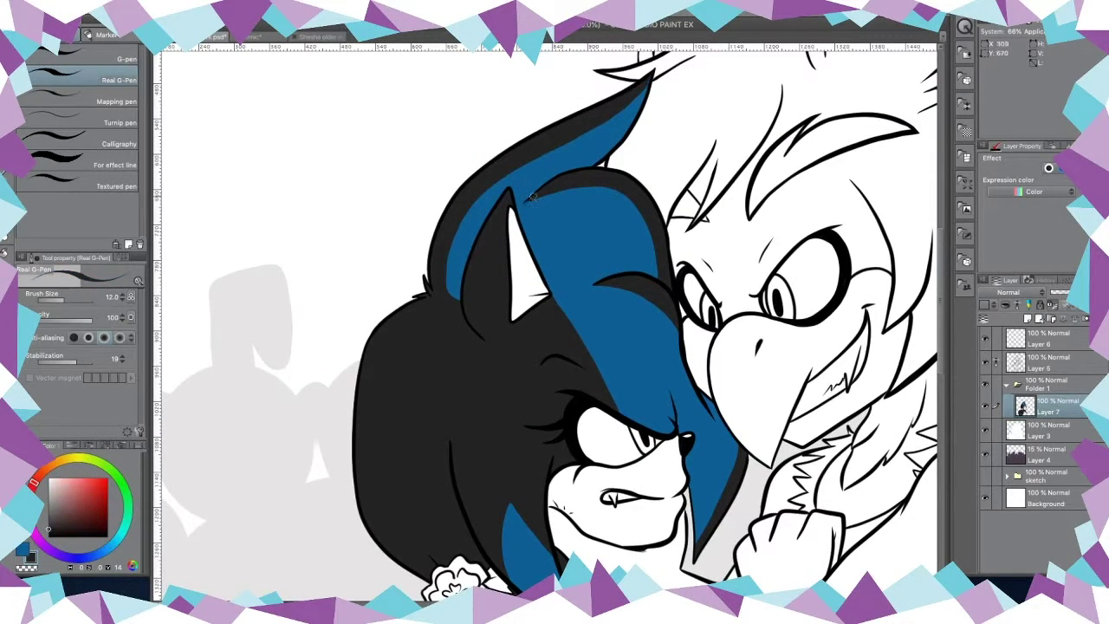
{"action": "scroll", "coordinate": [532, 197], "scroll_direction": "down", "scroll_amount": 5}
{"action": "scroll", "coordinate": [520, 199], "scroll_direction": "up", "scroll_amount": 3}
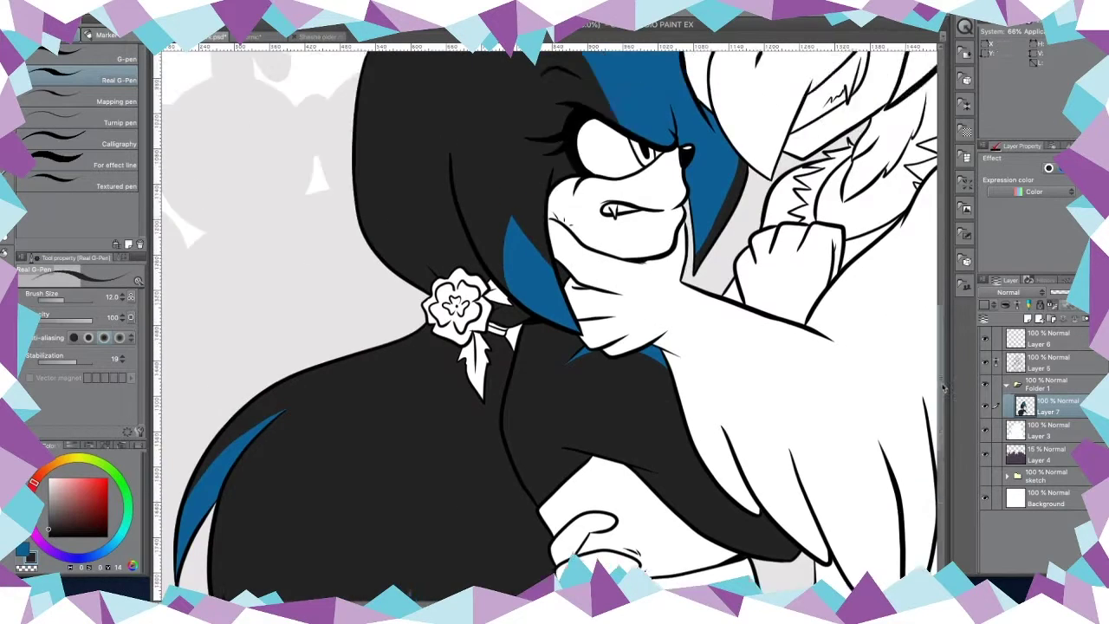
Step: Colour the black character's iris darker blue and add a white highlight to the eye
{"action": "scroll", "coordinate": [944, 387], "scroll_direction": "up", "scroll_amount": 3}
{"action": "key", "text": "x"}
{"action": "key", "text": "m"}
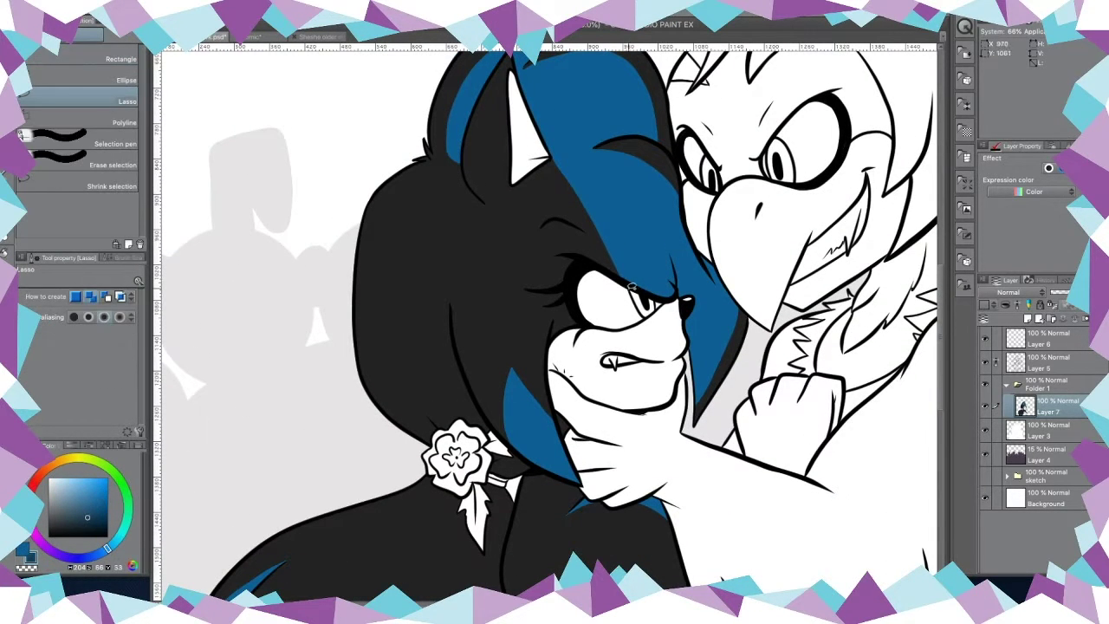
{"action": "key", "text": "p"}
{"action": "left_click", "coordinate": [1025, 364]}
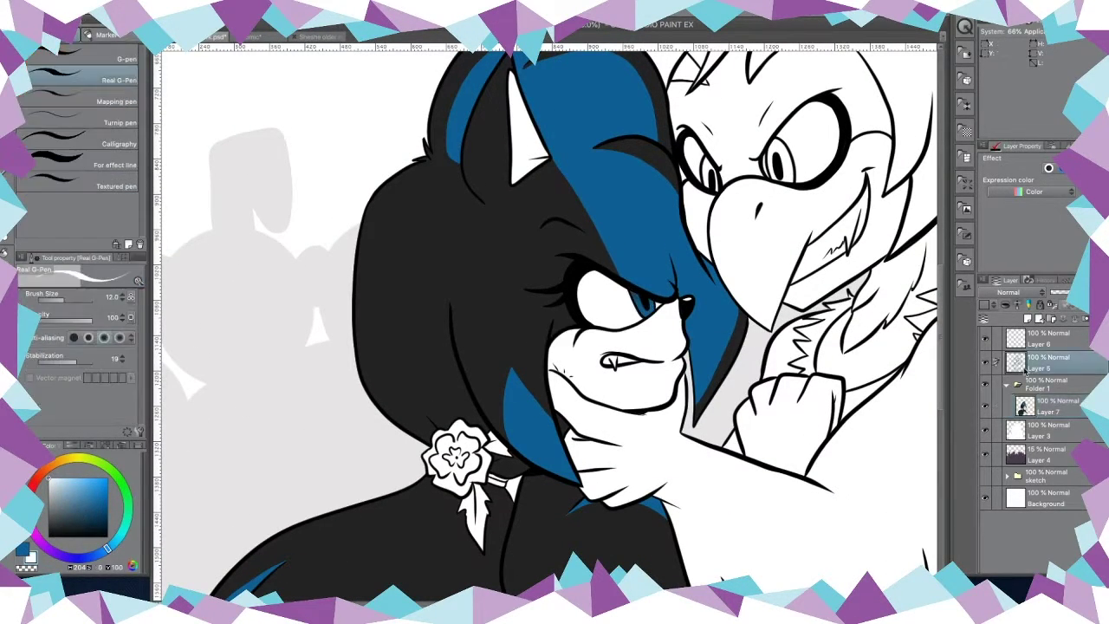
{"action": "left_click", "coordinate": [1053, 405]}
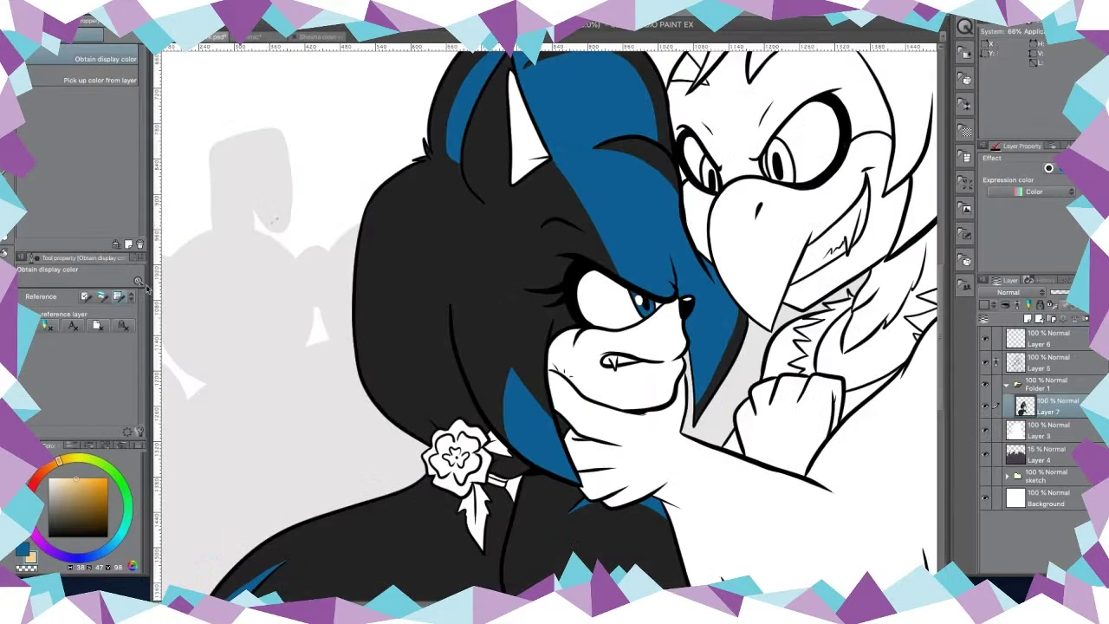
Step: Fill the inner ear and the muzzle of the black character with light orange
{"action": "key", "text": "g"}
{"action": "left_click", "coordinate": [528, 147]}
{"action": "left_click", "coordinate": [610, 381]}
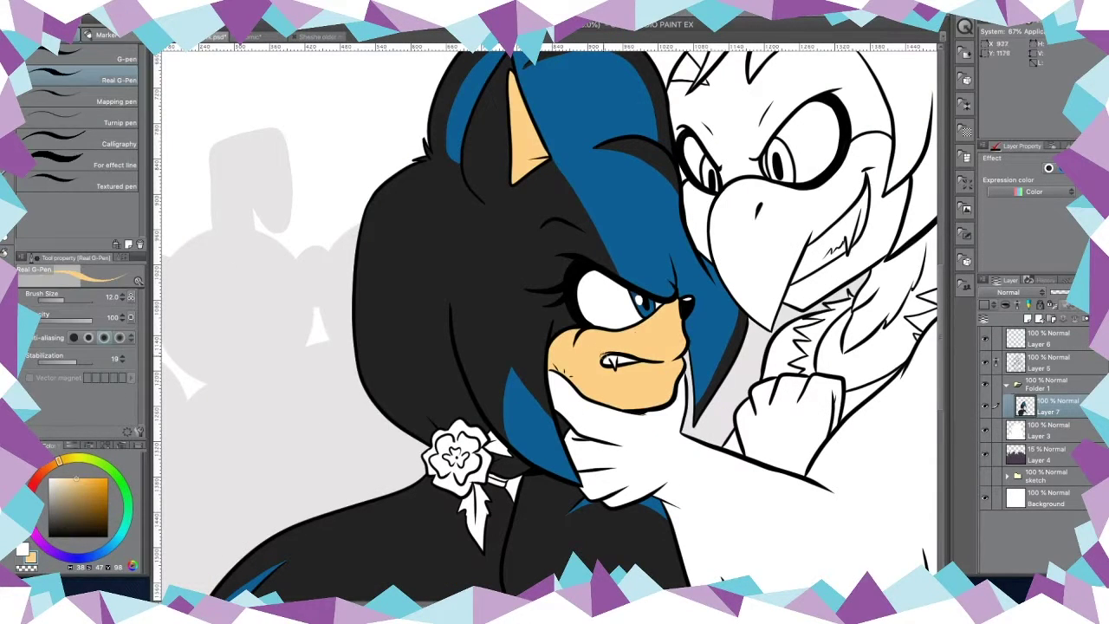
Step: Fill the raised fist with the character's black and add a blue pointed marking to its wrist
{"action": "scroll", "coordinate": [607, 347], "scroll_direction": "down", "scroll_amount": 2}
{"action": "key", "text": "i"}
{"action": "left_click", "coordinate": [789, 343]}
{"action": "key", "text": "p"}
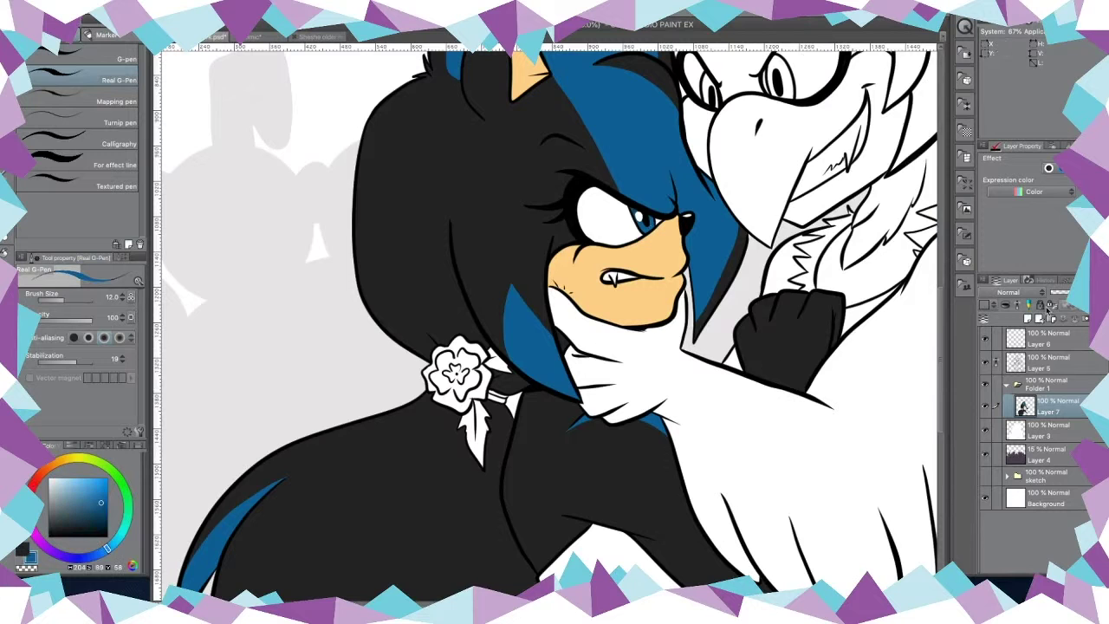
{"action": "scroll", "coordinate": [769, 381], "scroll_direction": "up", "scroll_amount": 2}
Step: On a new raster layer clipped above the flat colours, shade the ear, muzzle and white of the eye in gray
{"action": "right_click", "coordinate": [988, 406]}
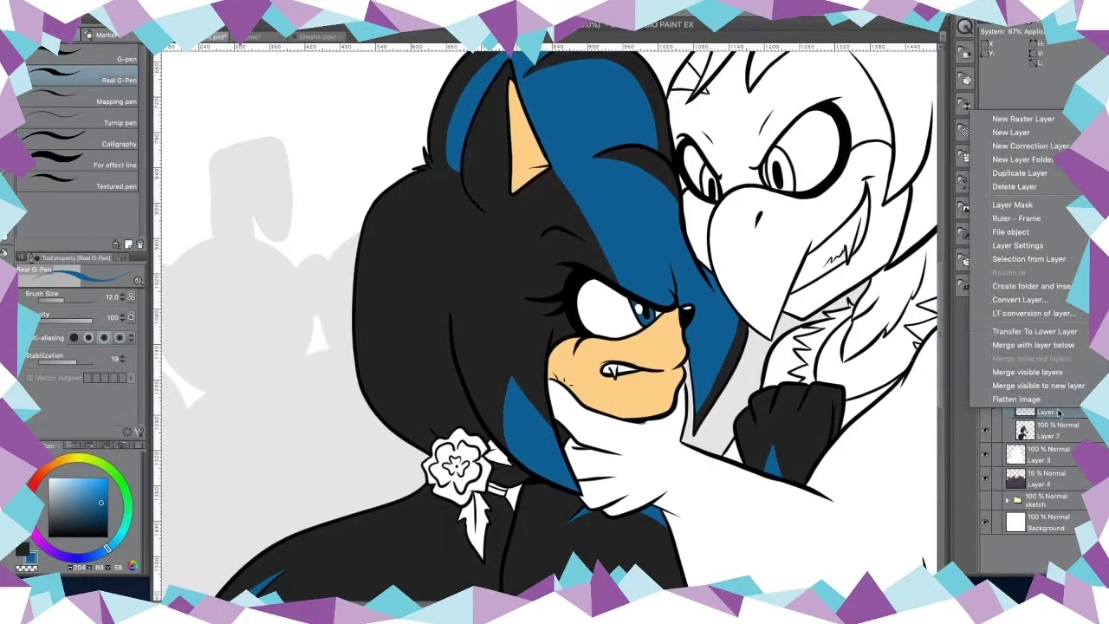
{"action": "left_click", "coordinate": [1018, 116]}
{"action": "left_click", "coordinate": [83, 444]}
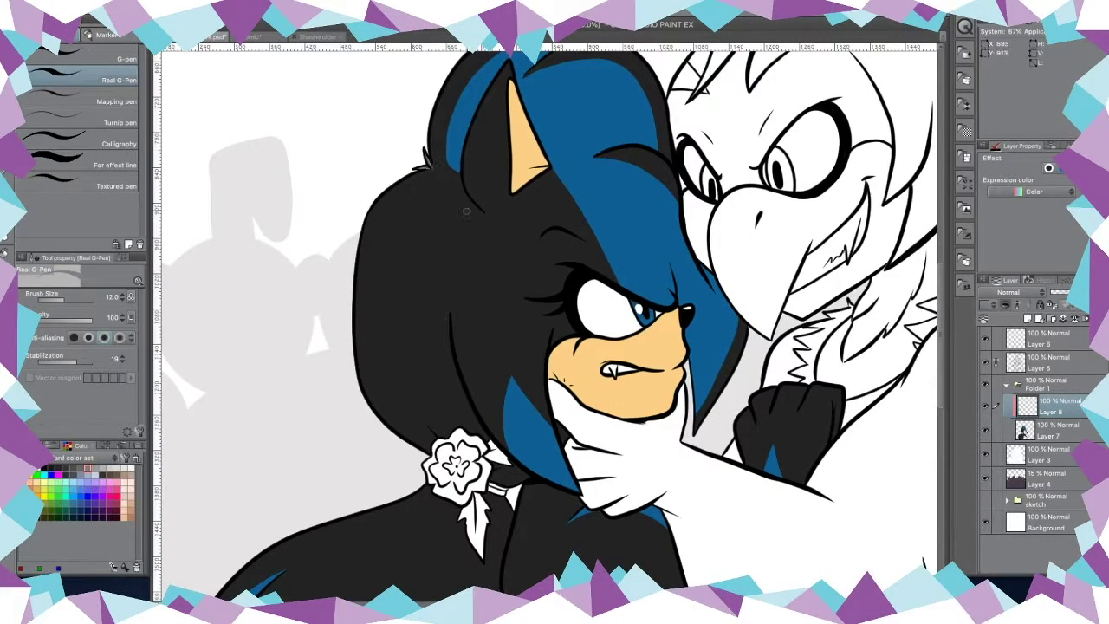
{"action": "mouse_move", "coordinate": [466, 211]}
{"action": "left_mouse_down"}
{"action": "mouse_move", "coordinate": [511, 66]}
{"action": "mouse_move", "coordinate": [540, 143]}
{"action": "left_mouse_up"}
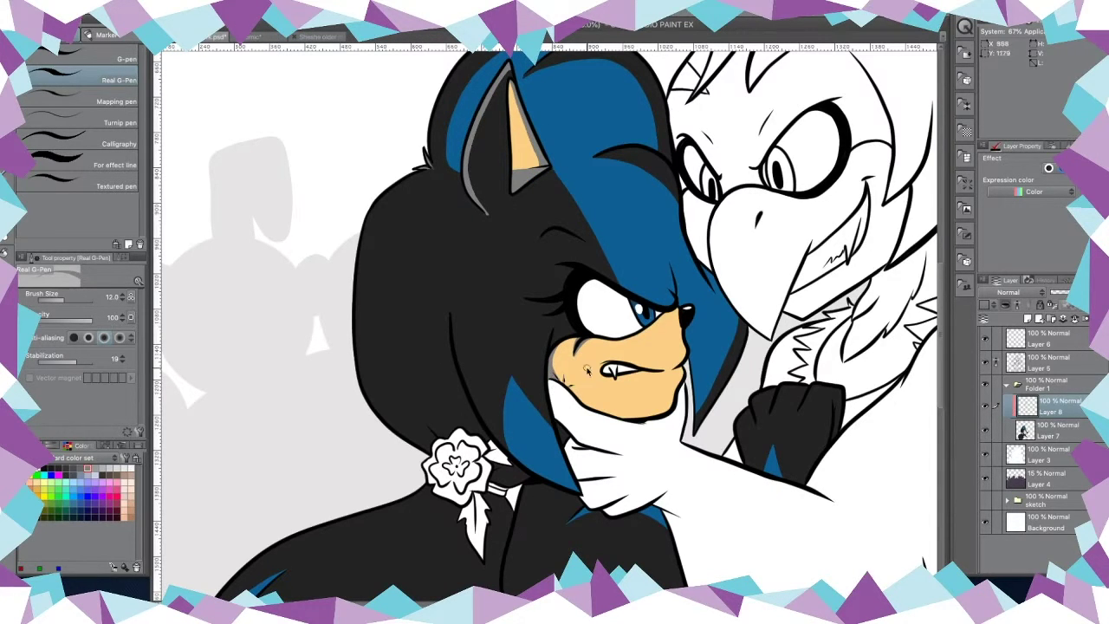
{"action": "mouse_move", "coordinate": [559, 379]}
{"action": "left_mouse_down"}
{"action": "mouse_move", "coordinate": [637, 417]}
{"action": "mouse_move", "coordinate": [685, 411]}
{"action": "left_mouse_up"}
{"action": "left_click_drag", "start_coordinate": [631, 299], "coordinate": [579, 282]}
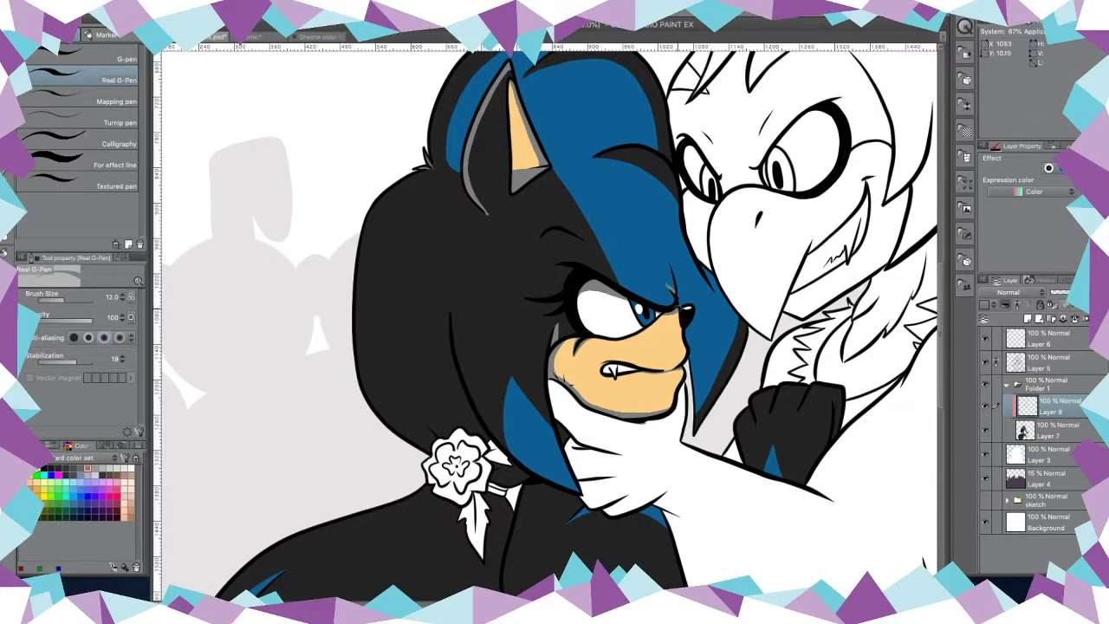
Step: Shade the blue and black hair hanging in front of the face with gray
{"action": "left_click_drag", "start_coordinate": [669, 258], "coordinate": [710, 414]}
{"action": "left_click_drag", "start_coordinate": [695, 317], "coordinate": [702, 437]}
{"action": "left_click_drag", "start_coordinate": [706, 267], "coordinate": [740, 326]}
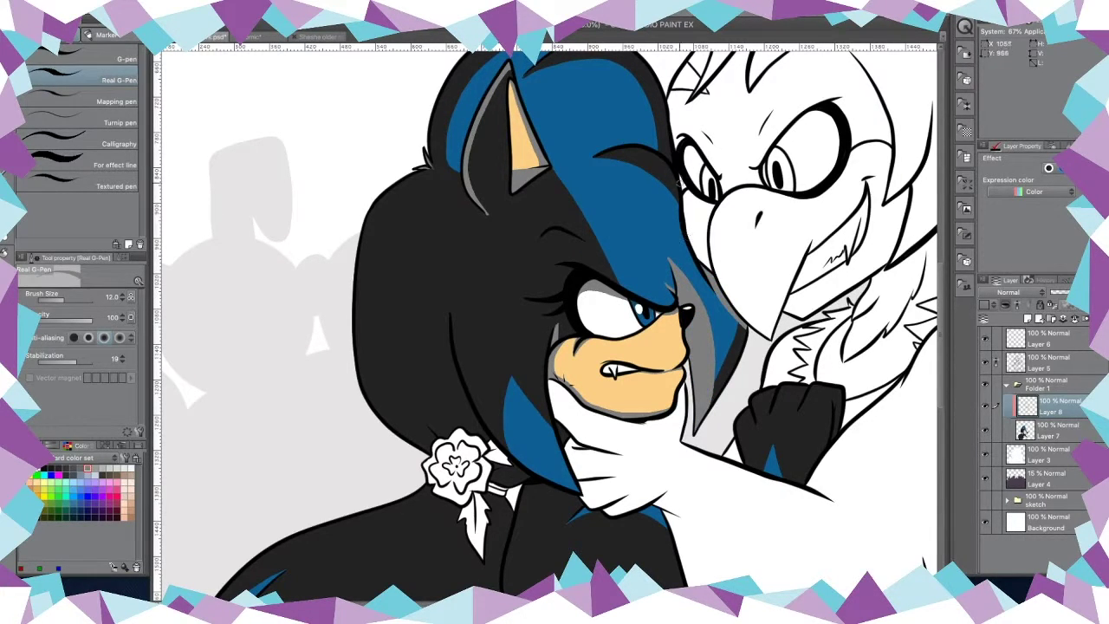
{"action": "left_click_drag", "start_coordinate": [680, 198], "coordinate": [715, 297]}
Step: Shade the edges and folds of the black arm with gray at brush size 20
{"action": "scroll", "coordinate": [559, 433], "scroll_direction": "down", "scroll_amount": 3}
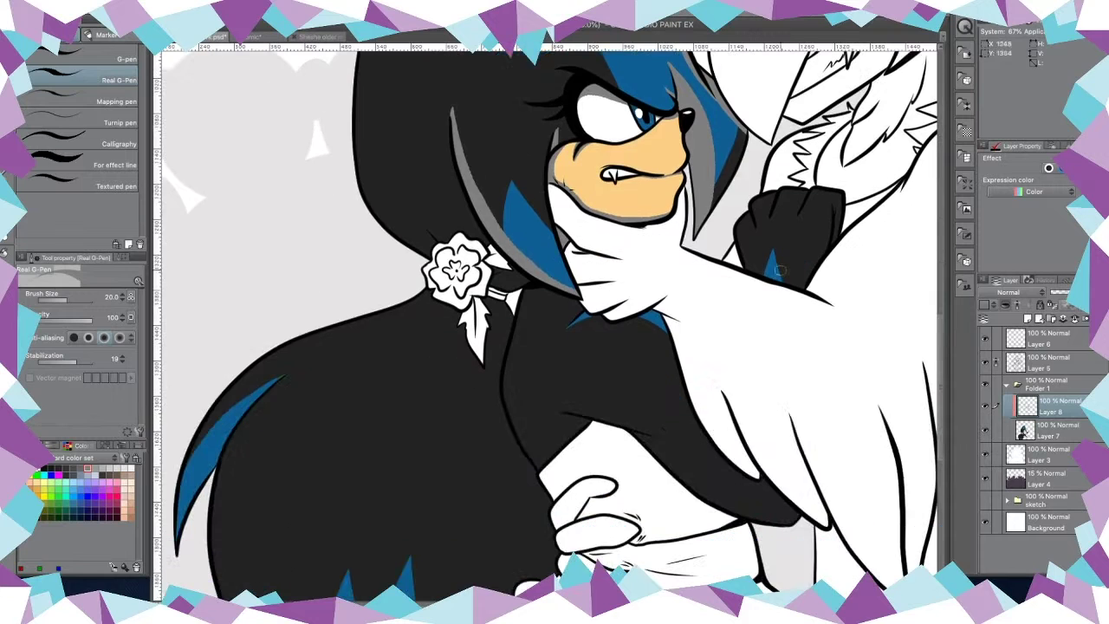
{"action": "left_click_drag", "start_coordinate": [658, 310], "coordinate": [800, 519]}
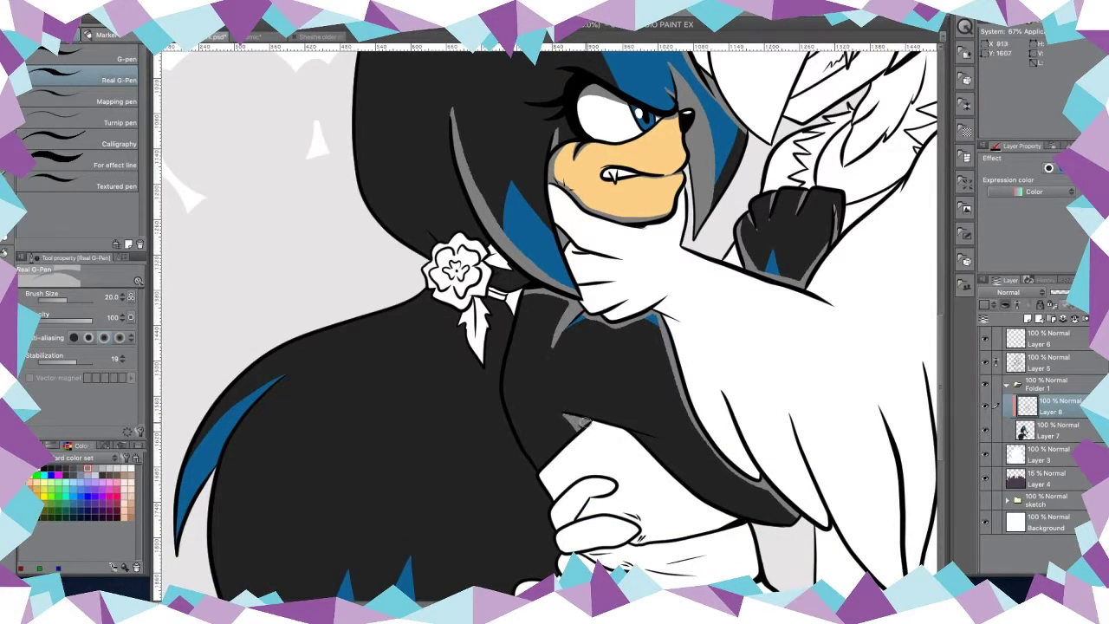
{"action": "mouse_move", "coordinate": [582, 422]}
{"action": "left_mouse_down"}
{"action": "mouse_move", "coordinate": [671, 446]}
{"action": "mouse_move", "coordinate": [795, 522]}
{"action": "left_mouse_up"}
{"action": "scroll", "coordinate": [780, 519], "scroll_direction": "down", "scroll_amount": 3}
{"action": "left_click_drag", "start_coordinate": [541, 286], "coordinate": [522, 113]}
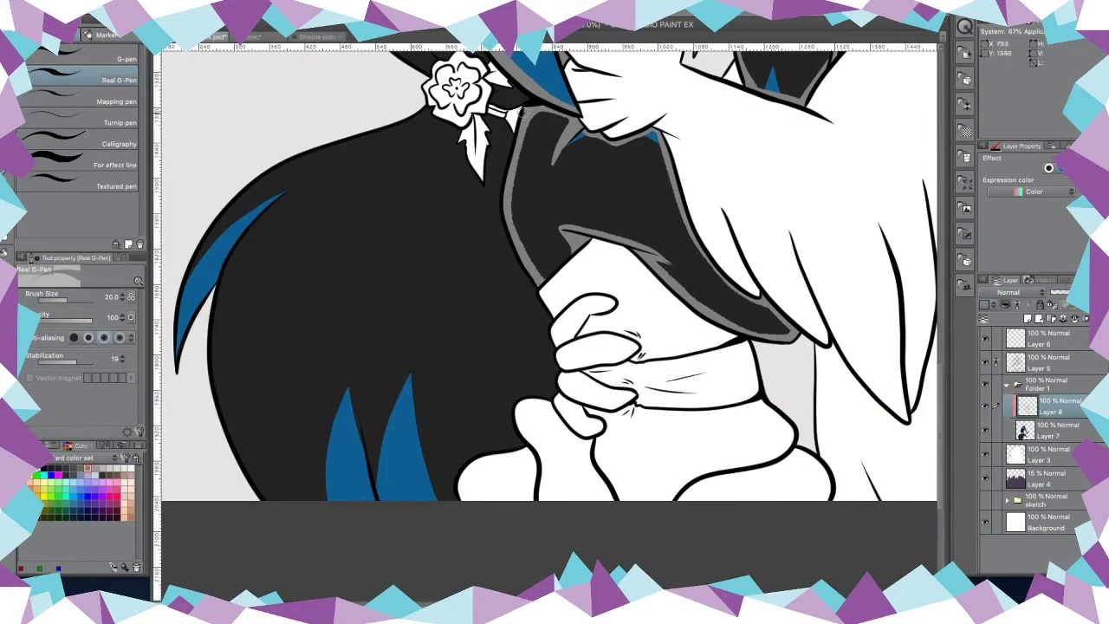
Step: Shade the long back hair around the flower's leaf and along its edge beside the arm and skirt
{"action": "scroll", "coordinate": [520, 112], "scroll_direction": "up", "scroll_amount": 4}
{"action": "left_click_drag", "start_coordinate": [513, 313], "coordinate": [473, 396]}
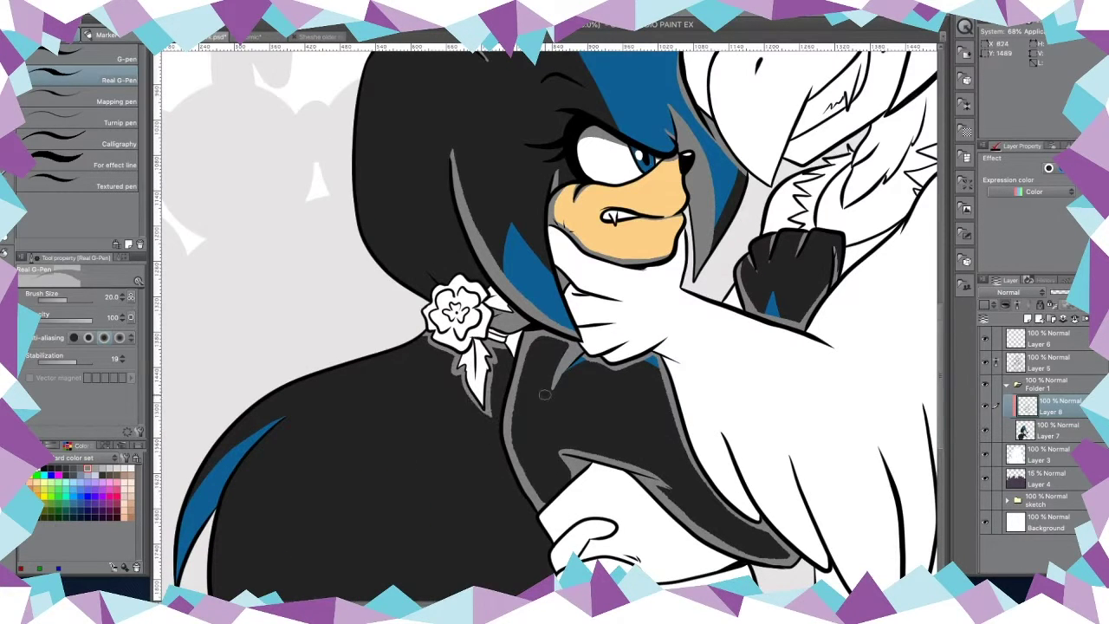
{"action": "scroll", "coordinate": [544, 395], "scroll_direction": "down", "scroll_amount": 2}
{"action": "mouse_move", "coordinate": [512, 213]}
{"action": "left_mouse_down"}
{"action": "mouse_move", "coordinate": [524, 373]}
{"action": "mouse_move", "coordinate": [554, 493]}
{"action": "left_mouse_up"}
{"action": "scroll", "coordinate": [554, 494], "scroll_direction": "down", "scroll_amount": 2}
{"action": "left_click_drag", "start_coordinate": [520, 420], "coordinate": [450, 494]}
{"action": "scroll", "coordinate": [427, 252], "scroll_direction": "up", "scroll_amount": 1}
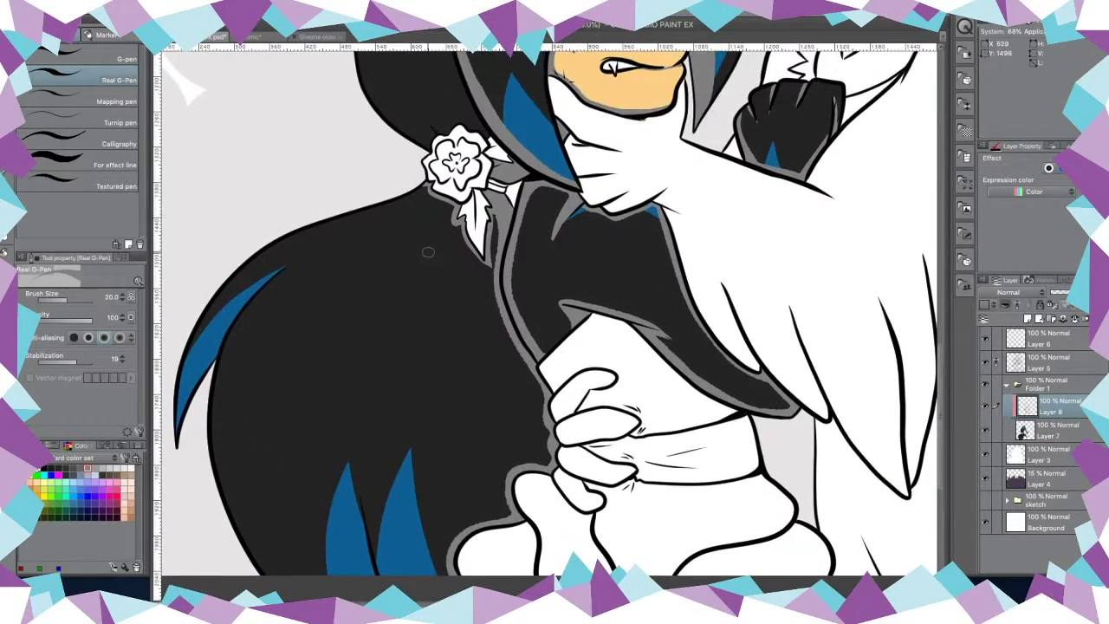
Step: Shade the outer hair tip and the lower blue hair tip with gray
{"action": "mouse_move", "coordinate": [179, 431]}
{"action": "left_mouse_down"}
{"action": "mouse_move", "coordinate": [228, 327]}
{"action": "mouse_move", "coordinate": [201, 375]}
{"action": "left_mouse_up"}
{"action": "mouse_move", "coordinate": [347, 575]}
{"action": "left_mouse_down"}
{"action": "mouse_move", "coordinate": [355, 407]}
{"action": "mouse_move", "coordinate": [361, 511]}
{"action": "left_mouse_up"}
{"action": "left_click_drag", "start_coordinate": [338, 446], "coordinate": [350, 574]}
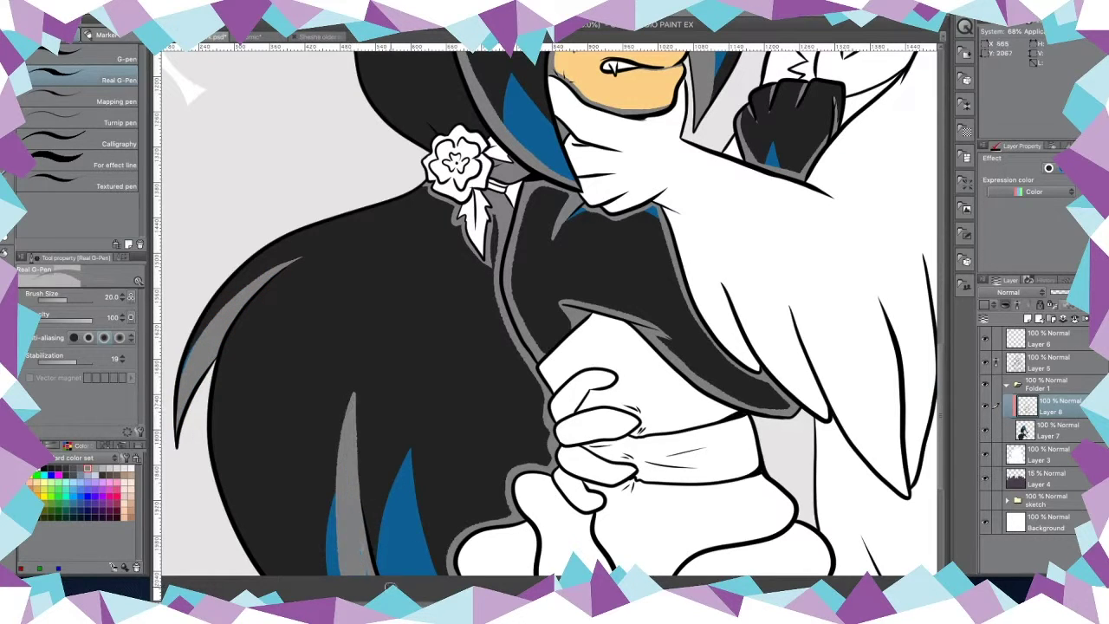
Step: Widen the gray shading along the inner edge of the back hair, from the flower down to the skirt
{"action": "left_click_drag", "start_coordinate": [523, 460], "coordinate": [440, 573]}
{"action": "left_click_drag", "start_coordinate": [490, 214], "coordinate": [559, 477]}
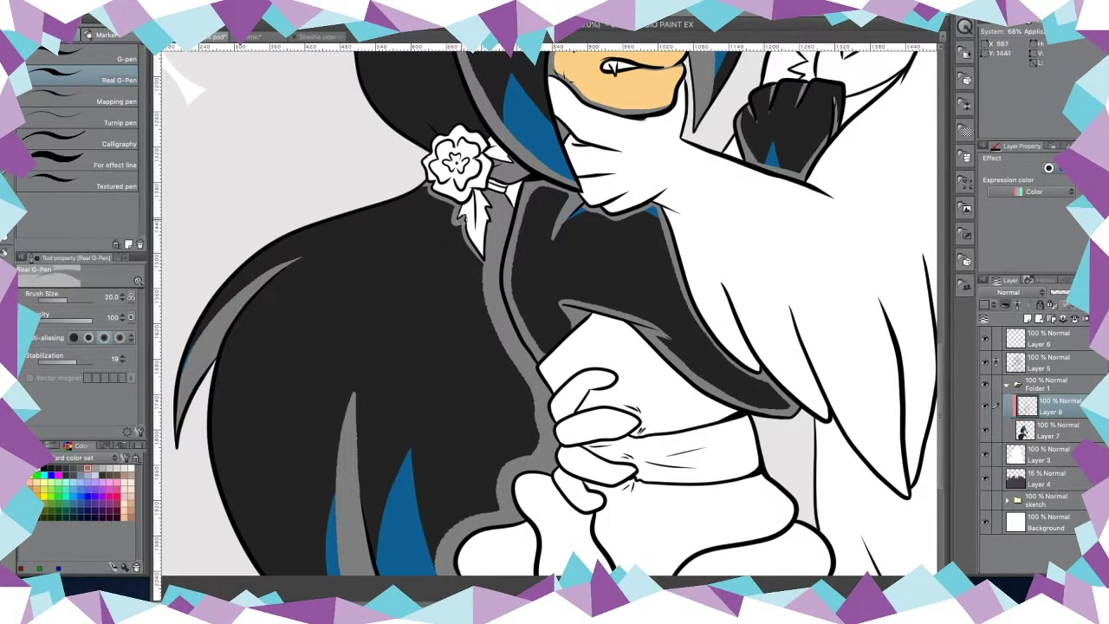
{"action": "mouse_move", "coordinate": [472, 217]}
{"action": "left_mouse_down"}
{"action": "mouse_move", "coordinate": [537, 460]}
{"action": "mouse_move", "coordinate": [433, 572]}
{"action": "left_mouse_up"}
{"action": "left_click_drag", "start_coordinate": [355, 390], "coordinate": [337, 572]}
Step: Add gray shading beside the long front hair lock and set the shading layer to Linear burn at 60% opacity
{"action": "scroll", "coordinate": [548, 322], "scroll_direction": "up", "scroll_amount": 3}
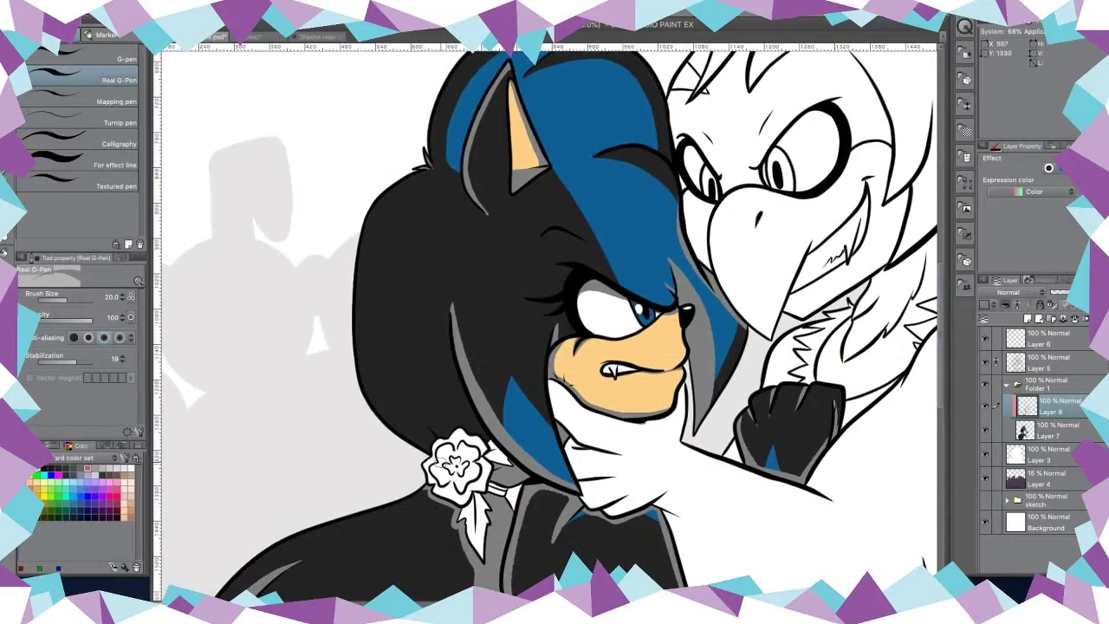
{"action": "left_click_drag", "start_coordinate": [444, 291], "coordinate": [475, 440]}
{"action": "scroll", "coordinate": [1015, 294], "scroll_direction": "down", "scroll_amount": 4}
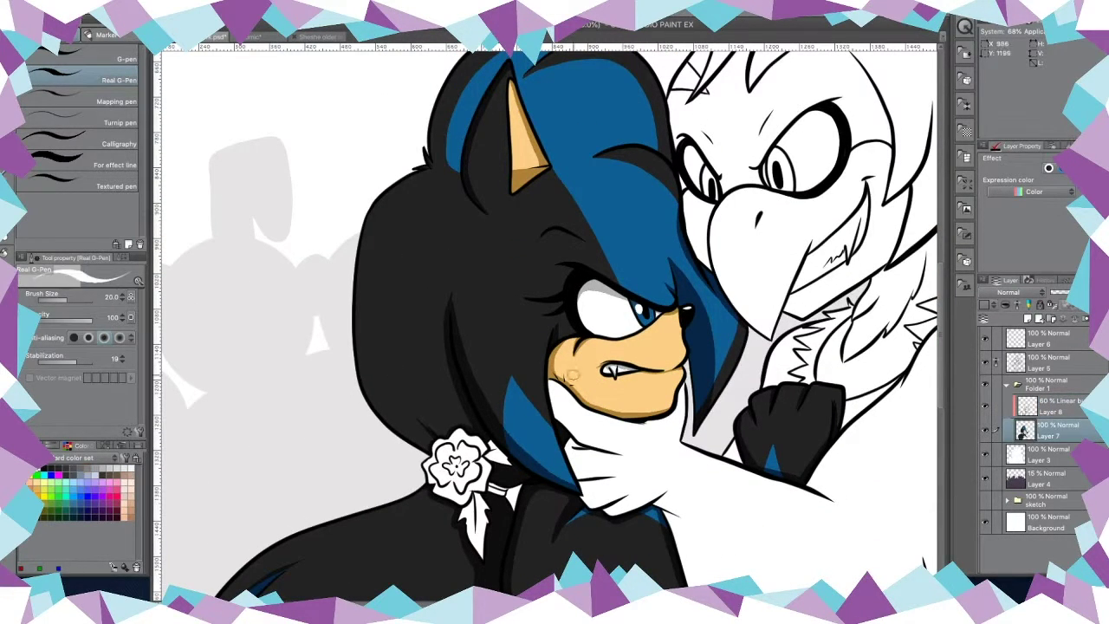
Step: On a new layer, fill the outfit's torso and skirt with pink and the waistband with black
{"action": "key", "text": "ctrl+shift+n"}
{"action": "scroll", "coordinate": [637, 352], "scroll_direction": "down", "scroll_amount": 5}
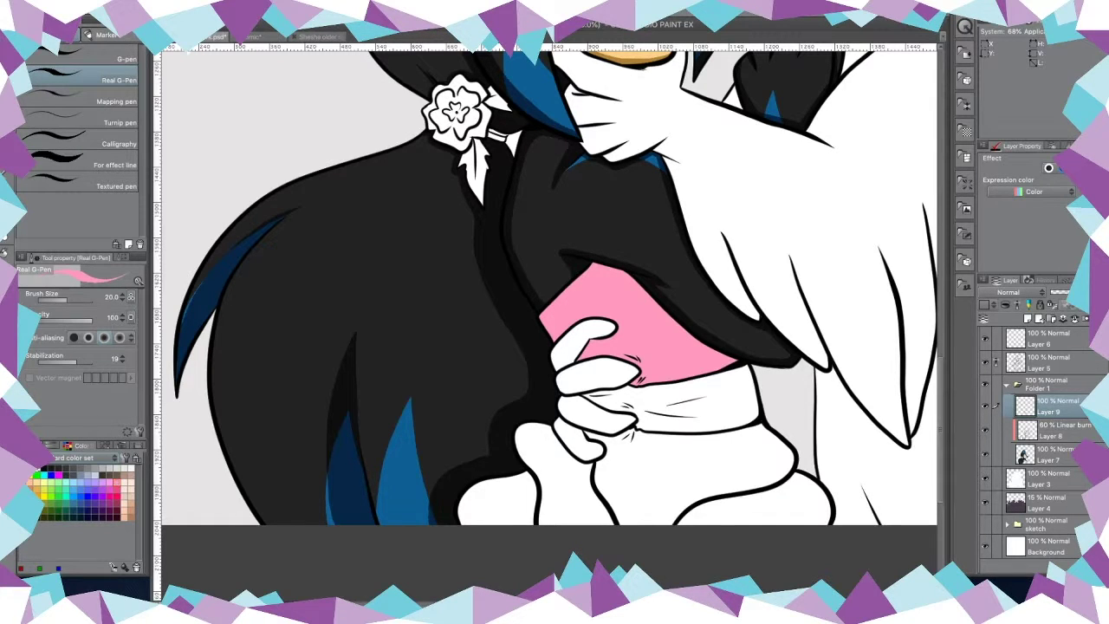
{"action": "key", "text": "g"}
{"action": "left_click", "coordinate": [672, 400]}
{"action": "left_click", "coordinate": [660, 477]}
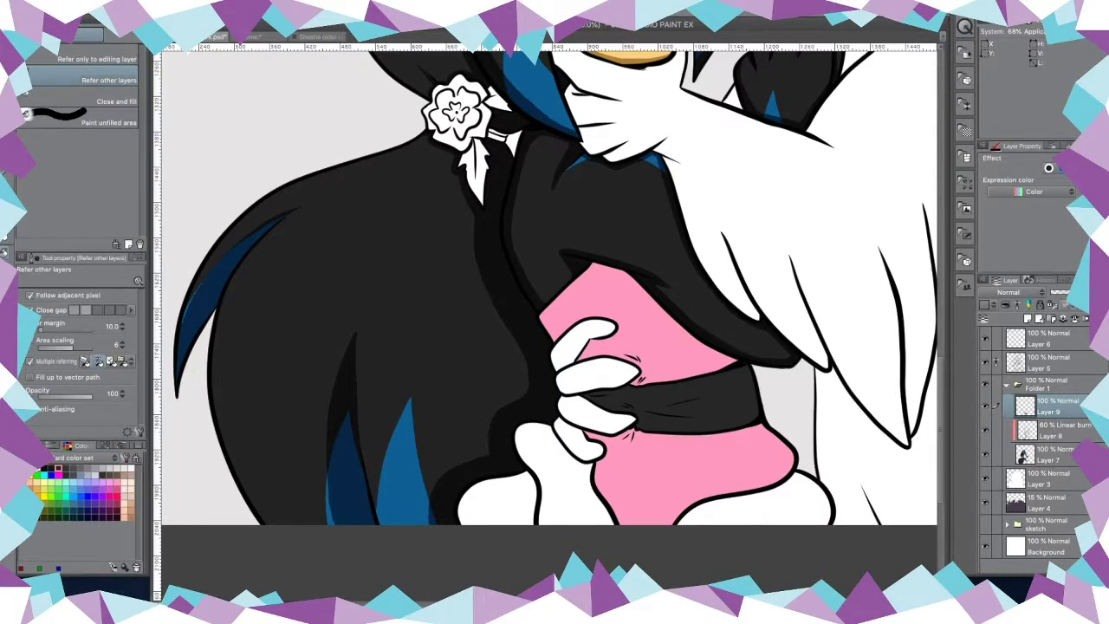
Step: Fill the remaining lower sections of the skirt with lighter pinks
{"action": "key", "text": "Return"}
{"action": "key", "text": "i"}
{"action": "scroll", "coordinate": [554, 312], "scroll_direction": "up", "scroll_amount": 3}
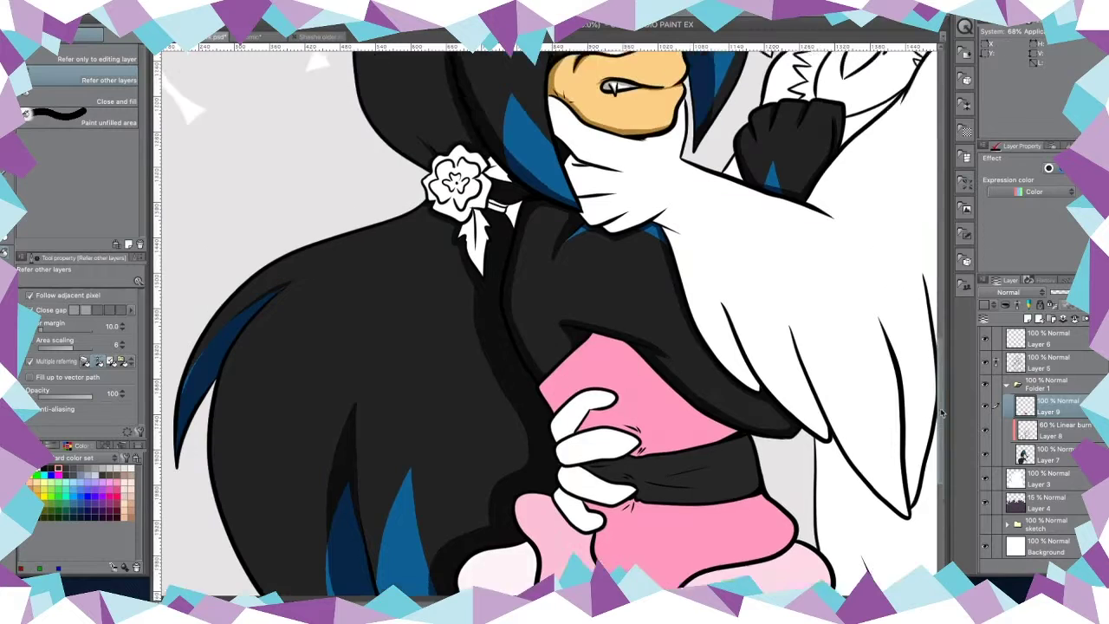
Step: Colour the hair ornament with a light pink flower, a black band and dark green leaves
{"action": "key", "text": "g"}
{"action": "left_click", "coordinate": [459, 156]}
{"action": "left_click", "coordinate": [431, 174]}
{"action": "key", "text": "p"}
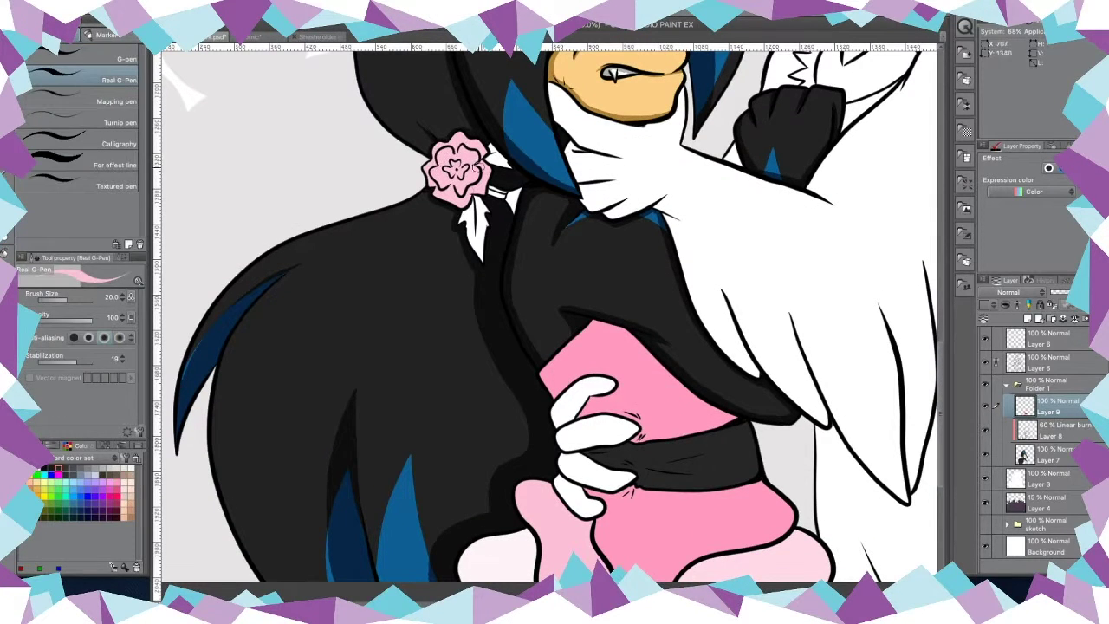
{"action": "left_click", "coordinate": [492, 187], "text": "alt"}
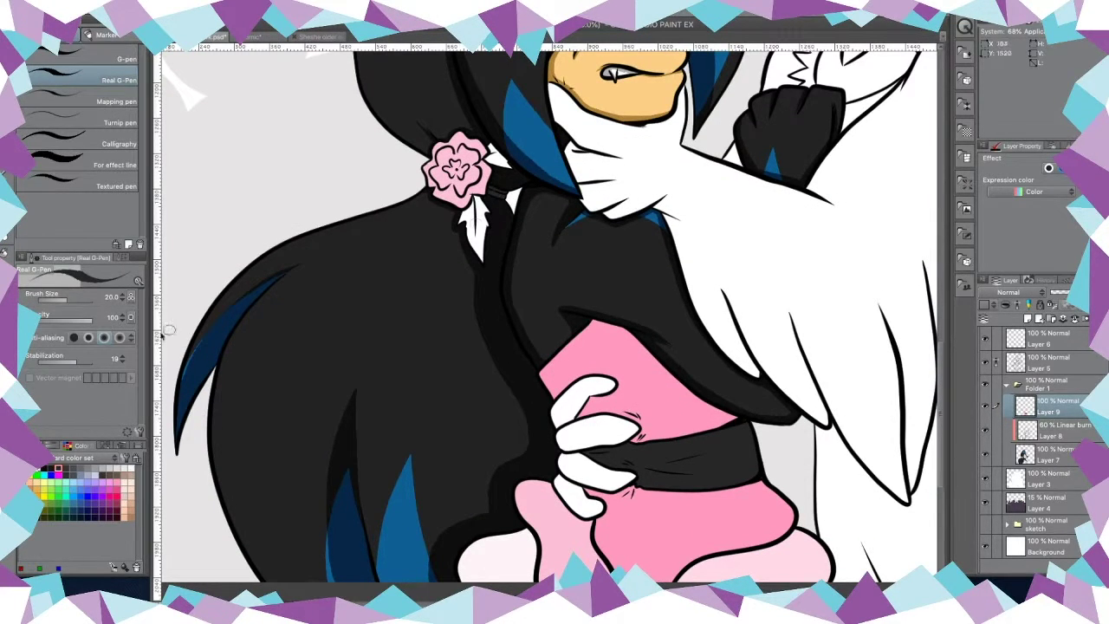
{"action": "left_click", "coordinate": [58, 511]}
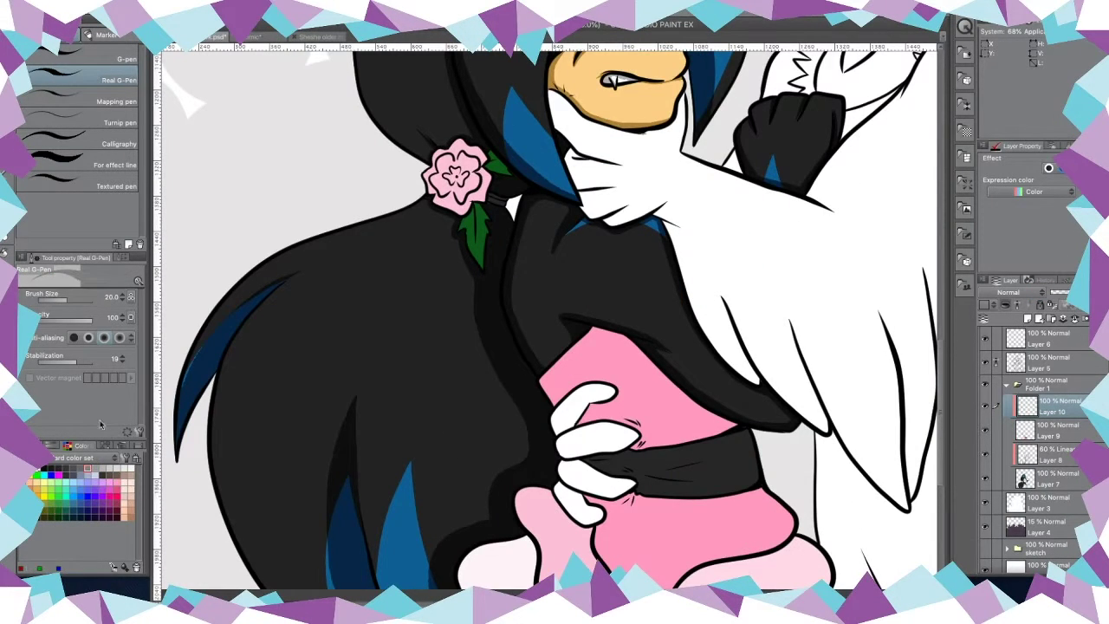
Step: Shade the flower's petals and leaves with gray on a new clipped layer
{"action": "scroll", "coordinate": [626, 346], "scroll_direction": "up", "scroll_amount": 2}
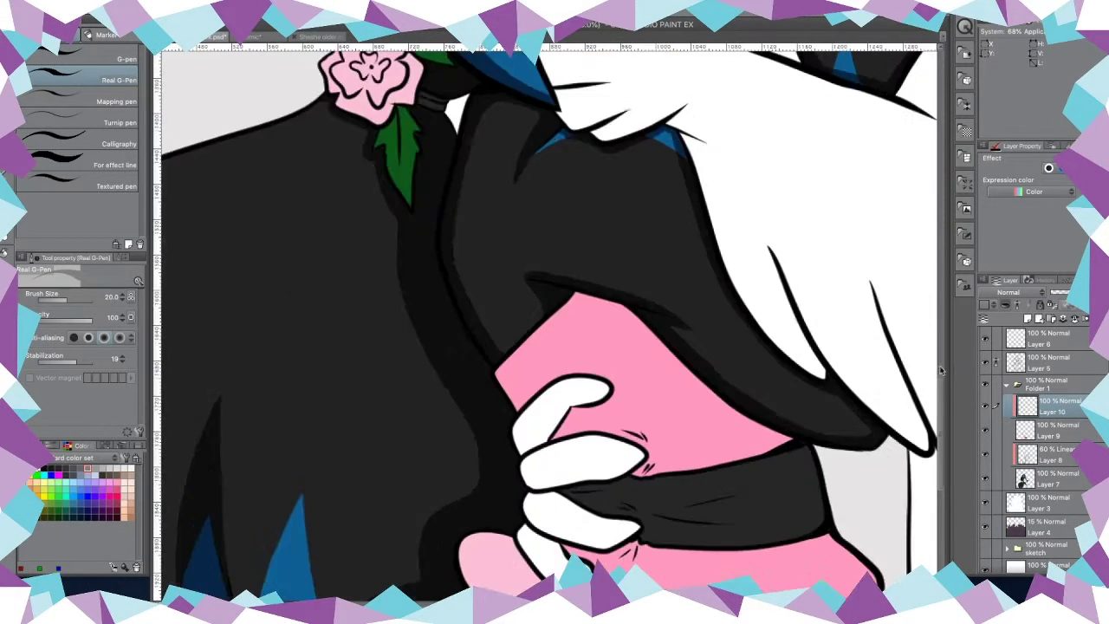
{"action": "mouse_move", "coordinate": [407, 148]}
{"action": "left_mouse_down"}
{"action": "mouse_move", "coordinate": [397, 330]}
{"action": "mouse_move", "coordinate": [414, 281]}
{"action": "mouse_move", "coordinate": [443, 253]}
{"action": "mouse_move", "coordinate": [407, 186]}
{"action": "mouse_move", "coordinate": [418, 208]}
{"action": "mouse_move", "coordinate": [357, 270]}
{"action": "mouse_move", "coordinate": [354, 192]}
{"action": "mouse_move", "coordinate": [333, 248]}
{"action": "left_mouse_up"}
{"action": "mouse_move", "coordinate": [390, 221]}
{"action": "left_mouse_down"}
{"action": "mouse_move", "coordinate": [358, 212]}
{"action": "mouse_move", "coordinate": [375, 227]}
{"action": "mouse_move", "coordinate": [387, 195]}
{"action": "mouse_move", "coordinate": [397, 234]}
{"action": "mouse_move", "coordinate": [392, 208]}
{"action": "mouse_move", "coordinate": [369, 260]}
{"action": "left_mouse_up"}
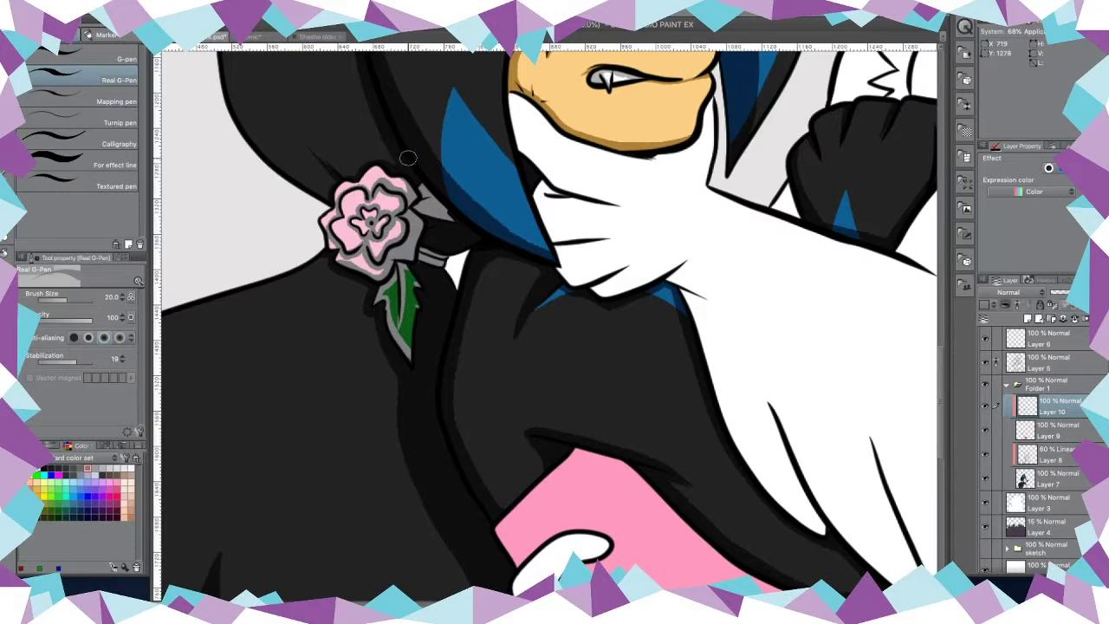
Step: Shade the outfit's torso below the arm, the areas around the fingers and the skirt folds with gray
{"action": "scroll", "coordinate": [385, 122], "scroll_direction": "down", "scroll_amount": 5}
{"action": "left_click_drag", "start_coordinate": [658, 346], "coordinate": [771, 416]}
{"action": "scroll", "coordinate": [572, 399], "scroll_direction": "down", "scroll_amount": 3}
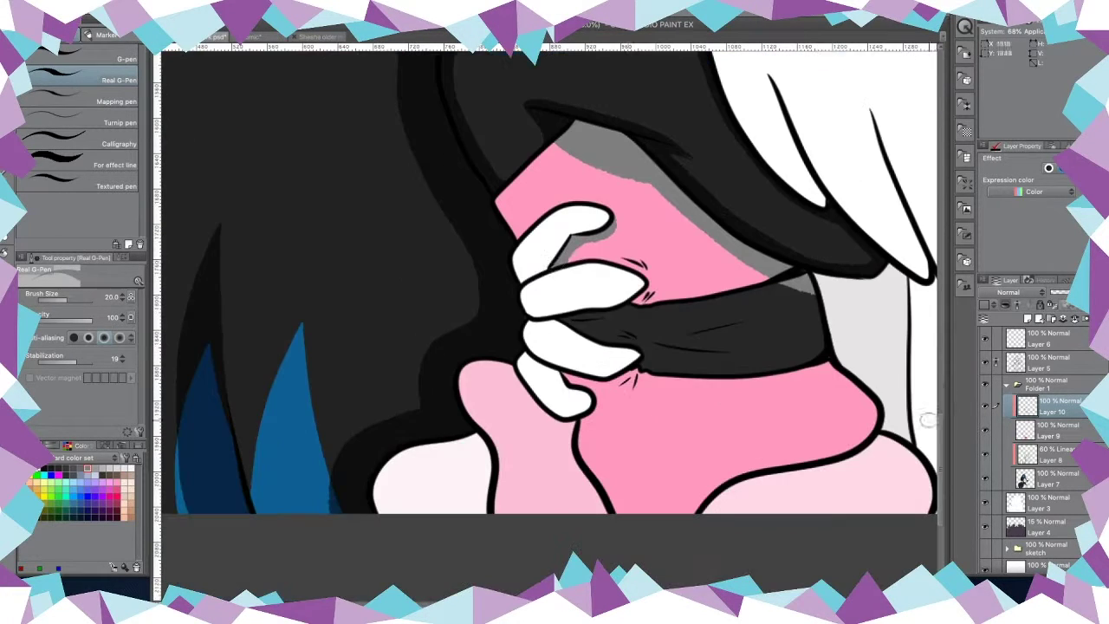
{"action": "left_click_drag", "start_coordinate": [607, 260], "coordinate": [589, 512]}
{"action": "left_click_drag", "start_coordinate": [520, 372], "coordinate": [477, 511]}
{"action": "left_click_drag", "start_coordinate": [884, 437], "coordinate": [719, 498]}
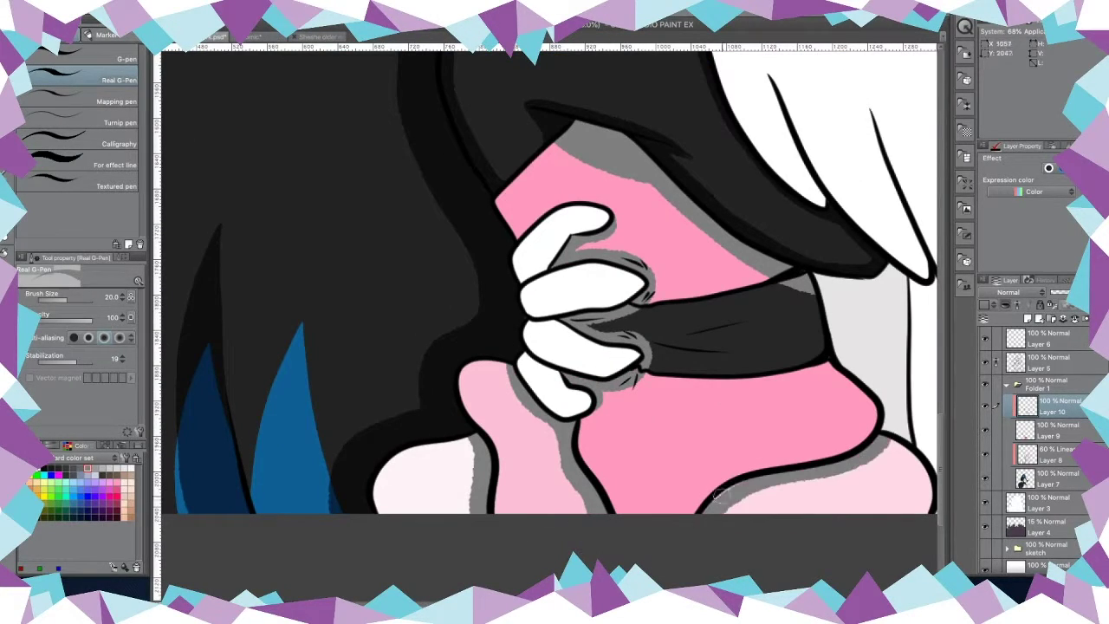
Step: Shade the waistband and the skirt's outer edges, and set the shading layer to Linear burn at 60%
{"action": "left_click_drag", "start_coordinate": [650, 338], "coordinate": [711, 316]}
{"action": "mouse_move", "coordinate": [643, 374]}
{"action": "left_mouse_down"}
{"action": "mouse_move", "coordinate": [802, 381]}
{"action": "mouse_move", "coordinate": [871, 485]}
{"action": "left_mouse_up"}
{"action": "left_click_drag", "start_coordinate": [892, 441], "coordinate": [927, 515]}
{"action": "scroll", "coordinate": [845, 439], "scroll_direction": "down", "scroll_amount": 3}
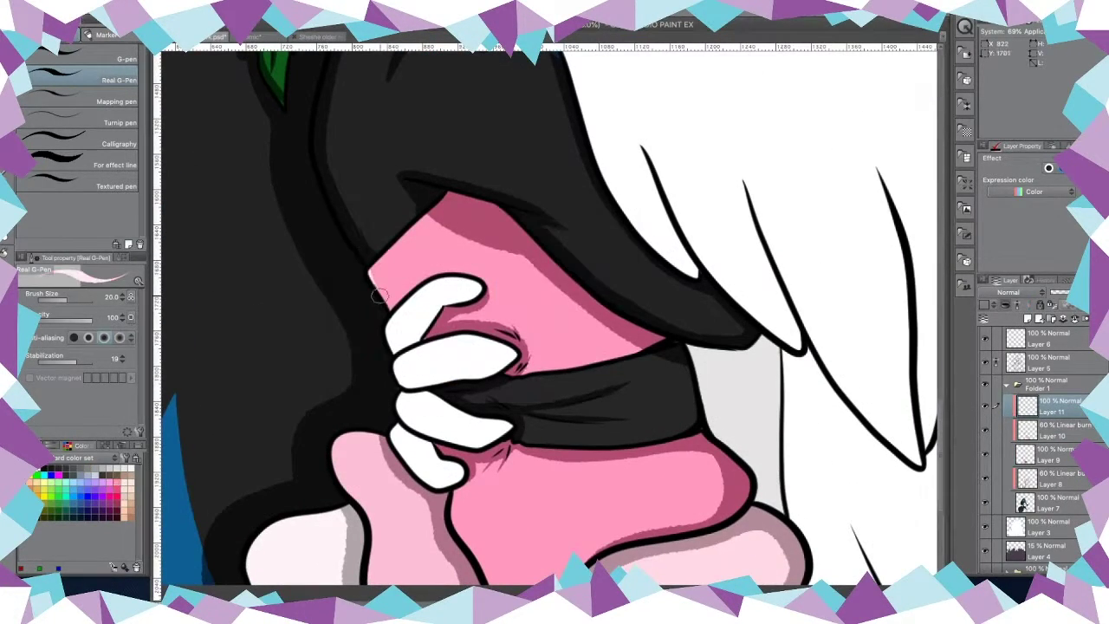
Step: On a new clipped layer, add light highlights along the inner edges of the skirt folds
{"action": "left_click_drag", "start_coordinate": [454, 495], "coordinate": [464, 580]}
{"action": "mouse_move", "coordinate": [372, 433]}
{"action": "left_mouse_down"}
{"action": "mouse_move", "coordinate": [334, 464]}
{"action": "mouse_move", "coordinate": [360, 581]}
{"action": "left_mouse_up"}
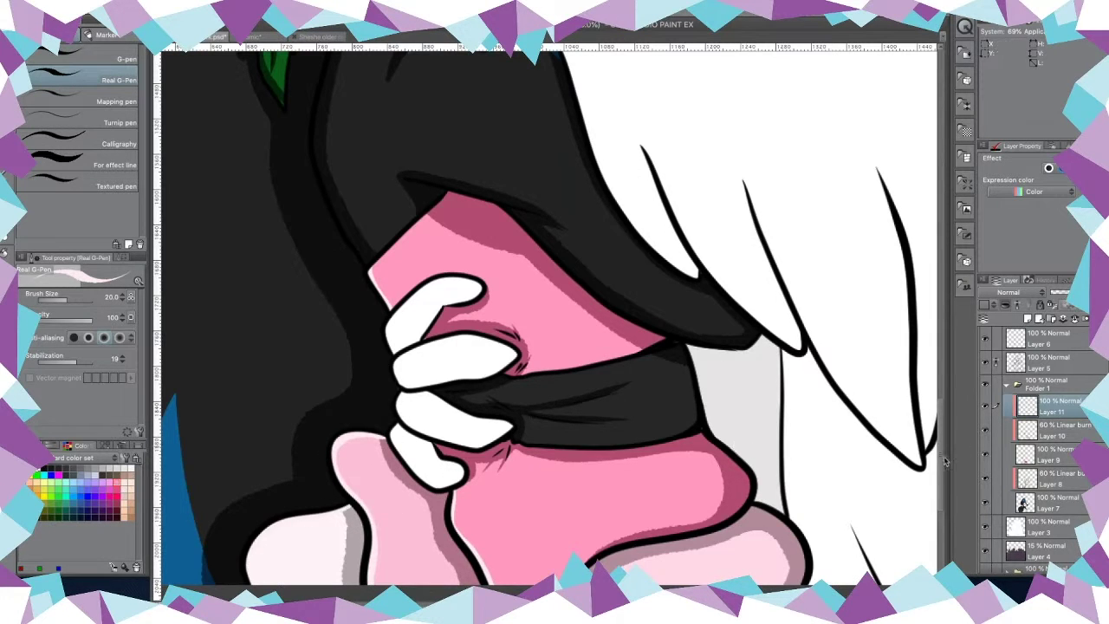
{"action": "scroll", "coordinate": [945, 462], "scroll_direction": "up", "scroll_amount": 5}
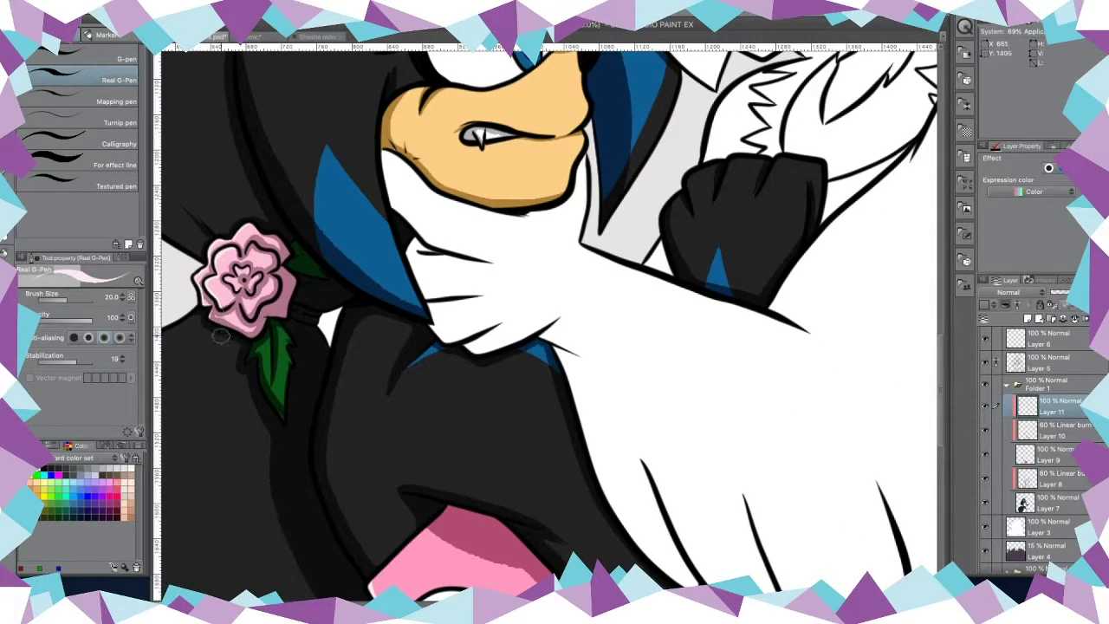
{"action": "scroll", "coordinate": [546, 320], "scroll_direction": "down", "scroll_amount": 5}
Step: Rename the finished character's folder to sheshe, collapse it, and create an owl folder with a new layer
{"action": "left_click", "coordinate": [1044, 383]}
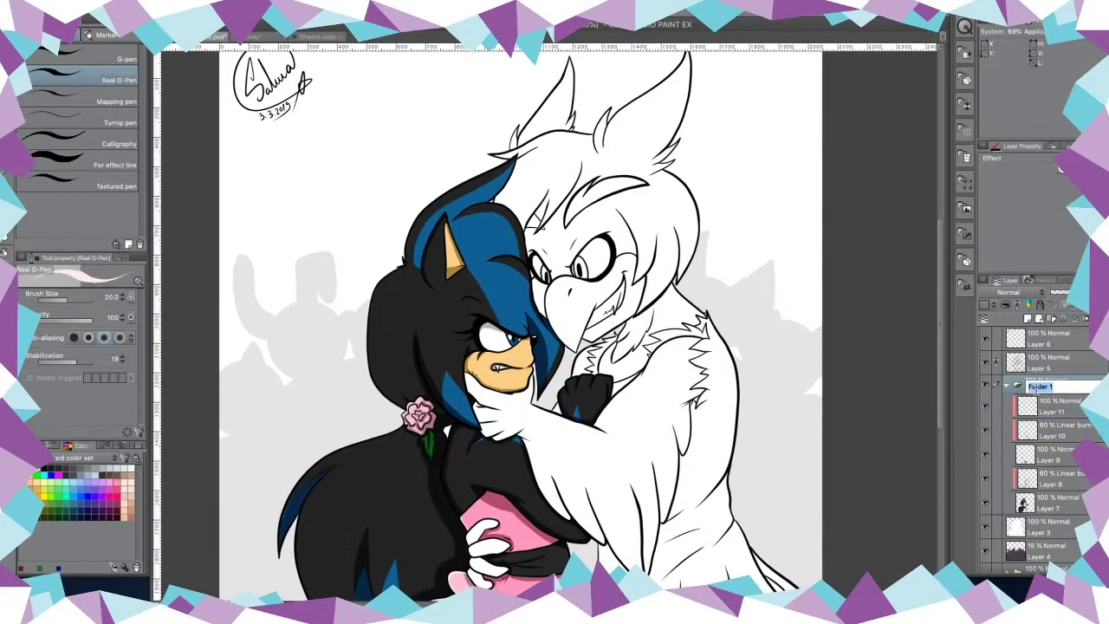
{"action": "left_click", "coordinate": [1006, 384]}
{"action": "left_click", "coordinate": [1027, 319]}
Step: Fill the owl's ears, head, neck, arms and both hands with brown
{"action": "key", "text": "g"}
{"action": "left_click", "coordinate": [606, 138]}
{"action": "left_click", "coordinate": [542, 113]}
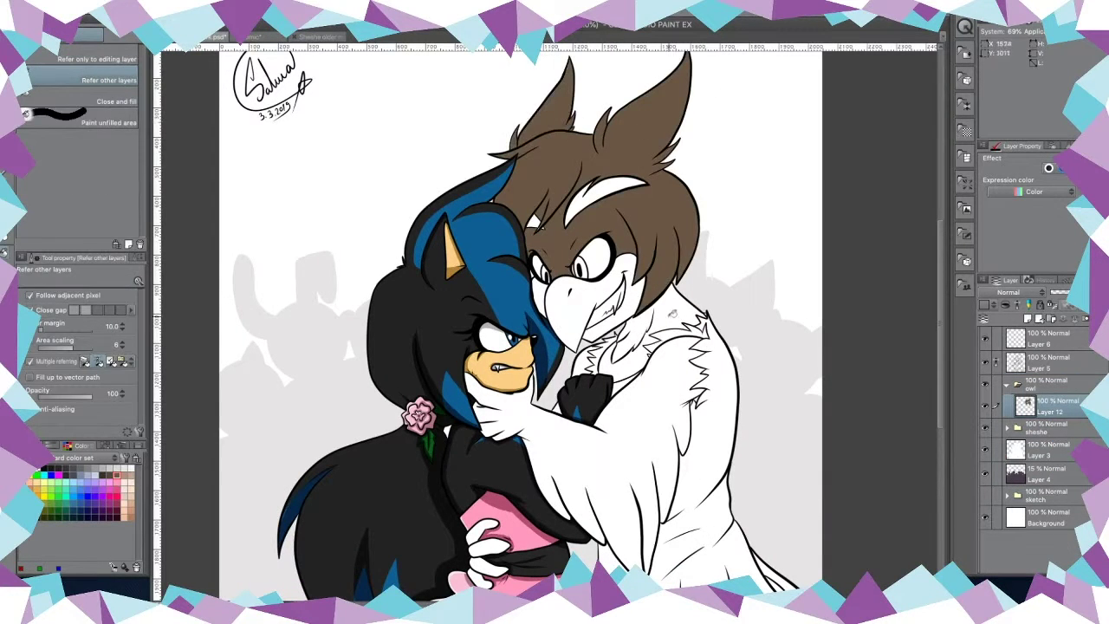
{"action": "left_click", "coordinate": [607, 450]}
{"action": "left_click", "coordinate": [576, 374]}
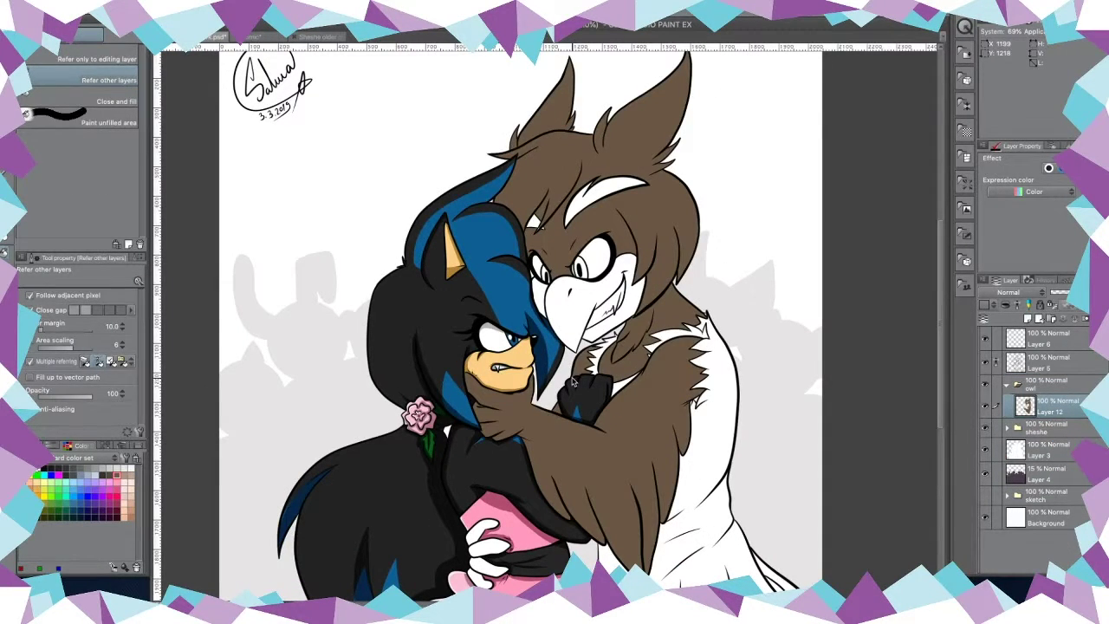
{"action": "left_click", "coordinate": [485, 550]}
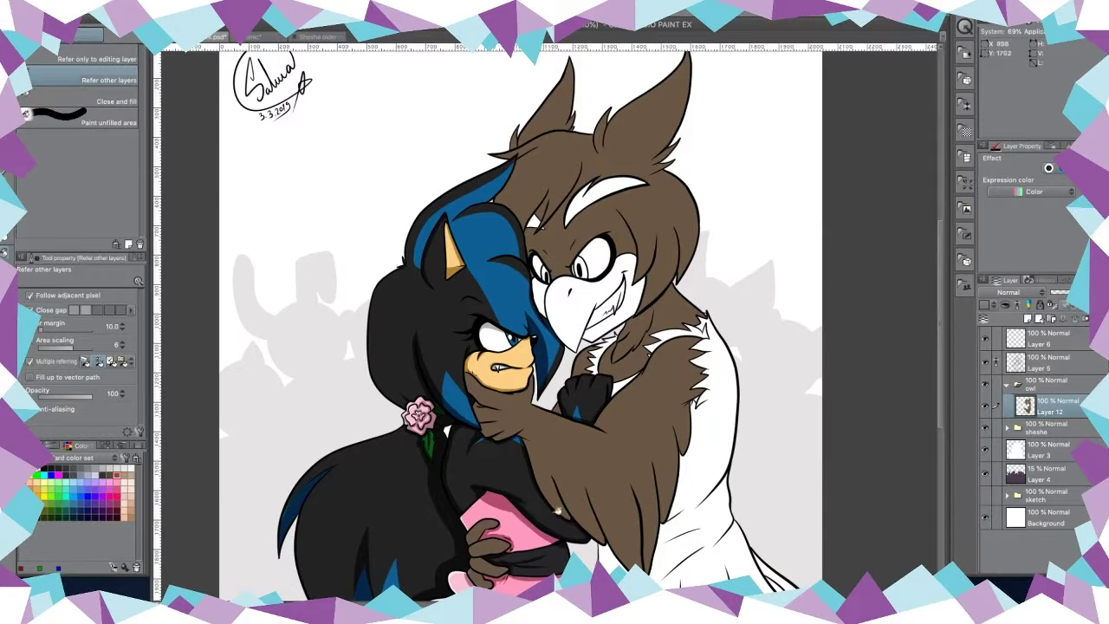
Step: Fill the owl's eyebrow markings with a darker brown
{"action": "scroll", "coordinate": [520, 329], "scroll_direction": "up", "scroll_amount": 2}
{"action": "key", "text": "p"}
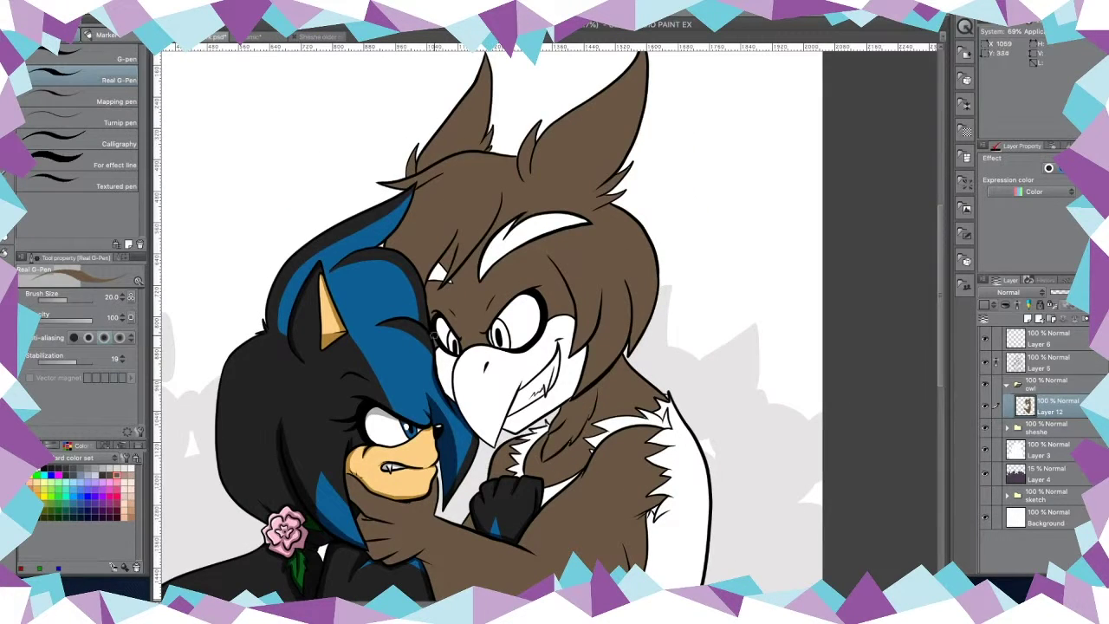
{"action": "key", "text": "Tab"}
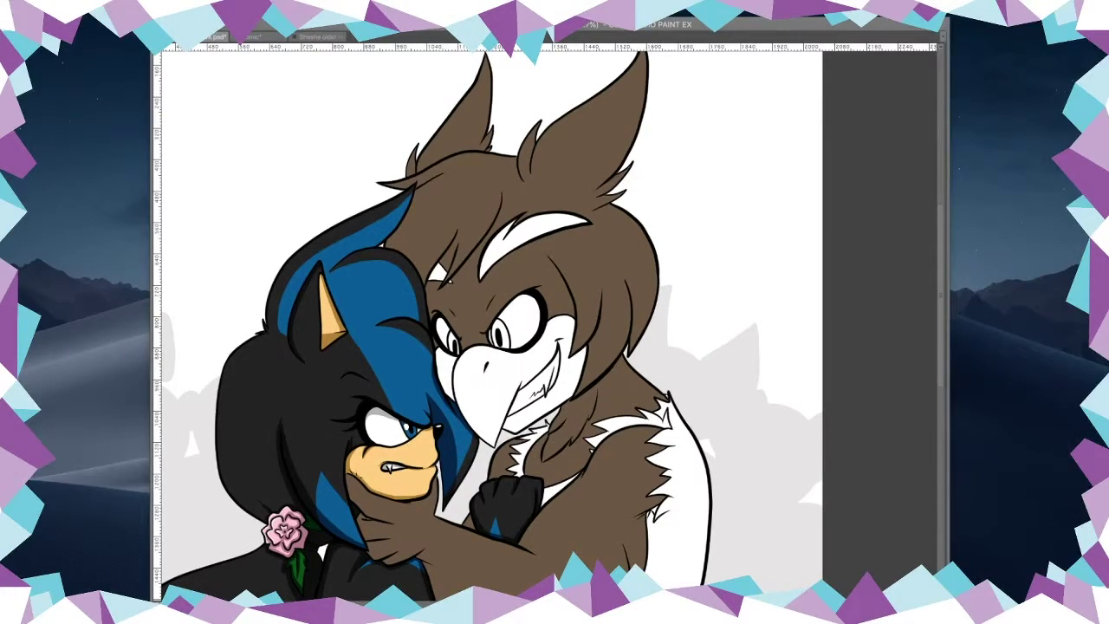
{"action": "key", "text": "Tab"}
{"action": "scroll", "coordinate": [485, 330], "scroll_direction": "down", "scroll_amount": 2}
{"action": "left_click", "coordinate": [502, 151]}
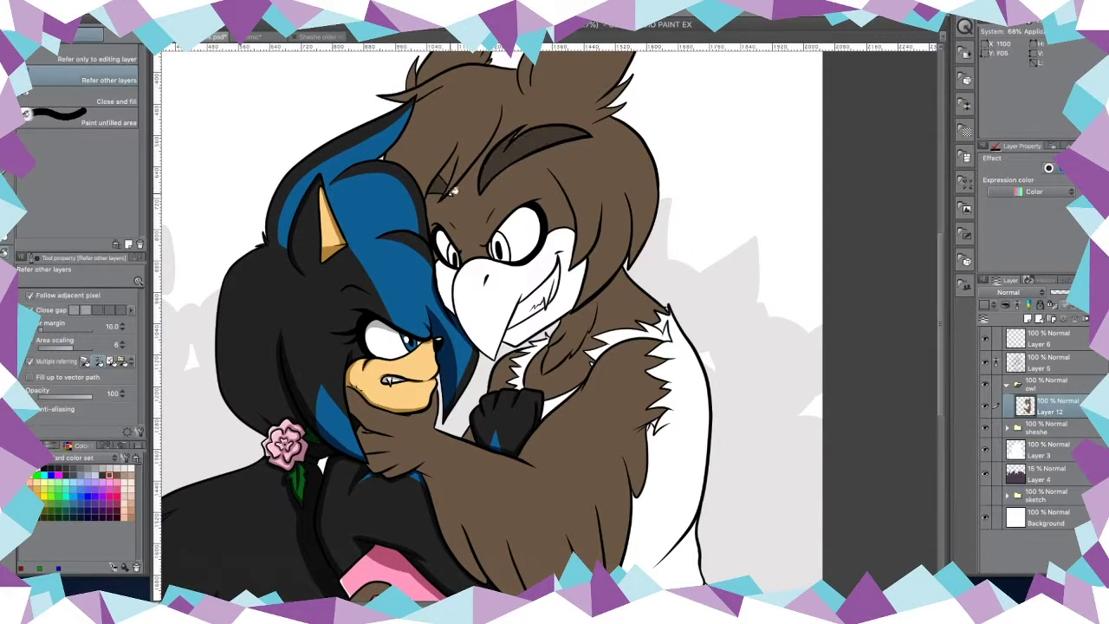
Step: Examine the owl's brown fill for unfilled gaps, from the ears down to the arm feathers
{"action": "key", "text": "p"}
{"action": "scroll", "coordinate": [564, 160], "scroll_direction": "up", "scroll_amount": 3}
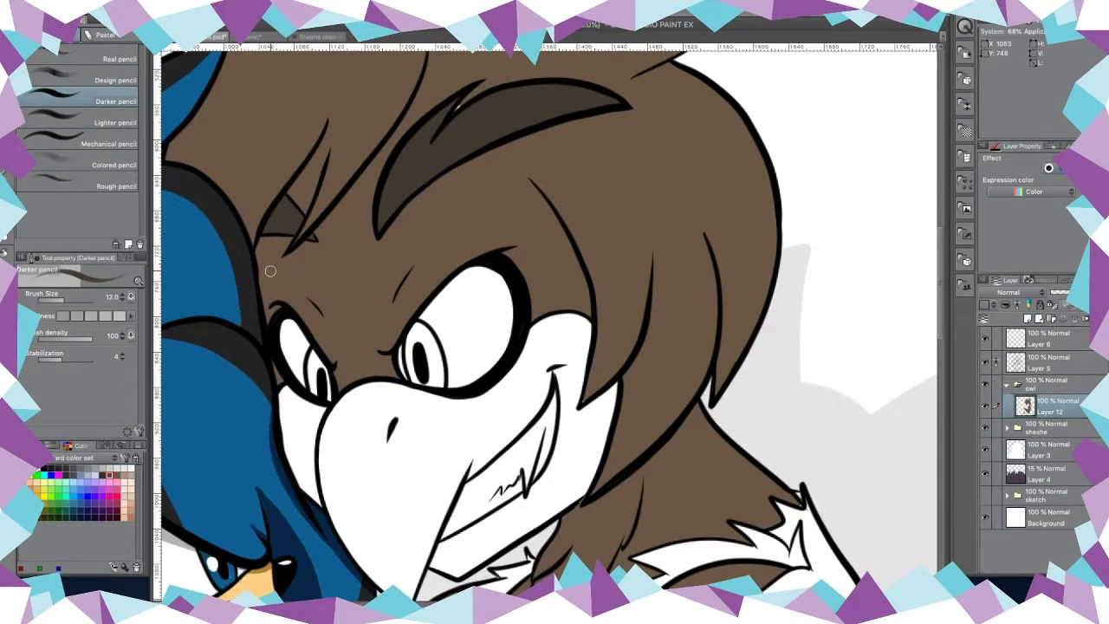
{"action": "key", "text": "p"}
{"action": "scroll", "coordinate": [583, 501], "scroll_direction": "up", "scroll_amount": 5}
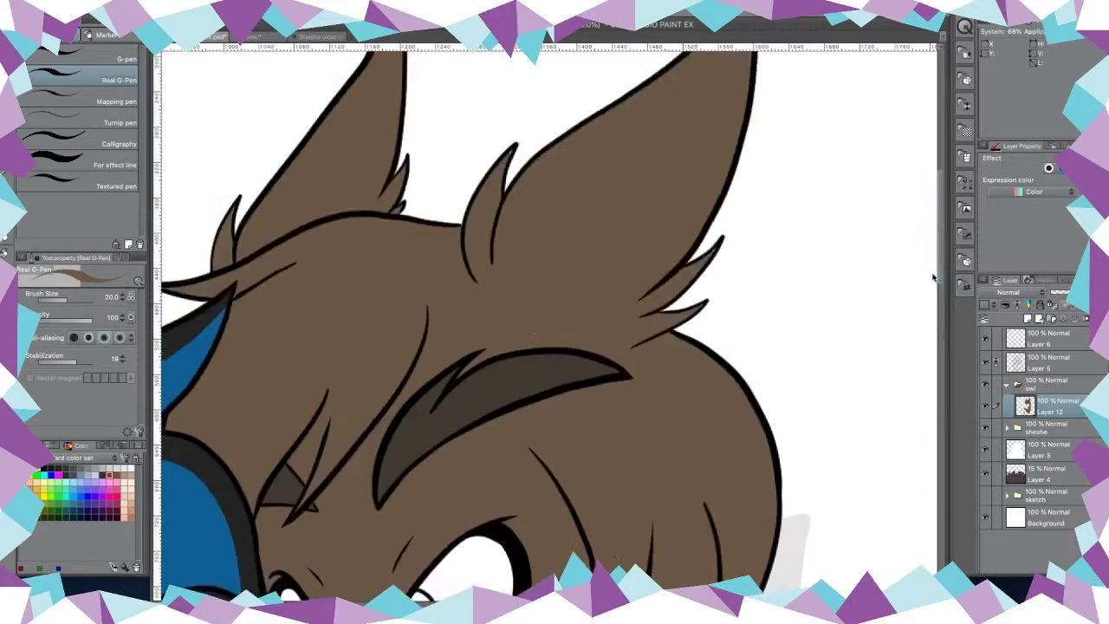
{"action": "scroll", "coordinate": [430, 415], "scroll_direction": "down", "scroll_amount": 6}
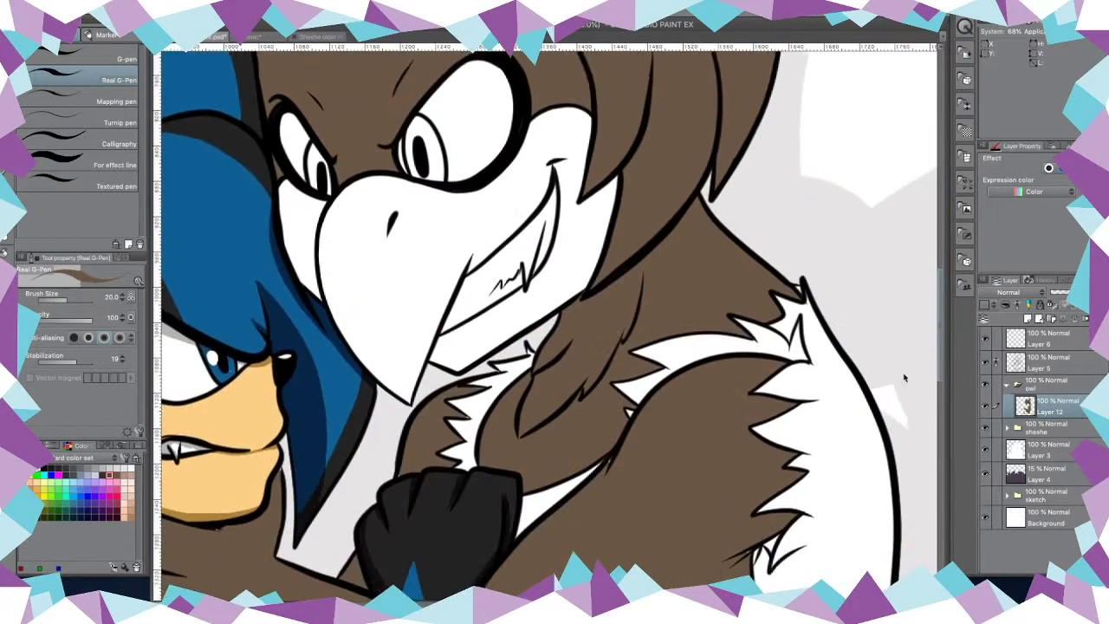
{"action": "scroll", "coordinate": [611, 417], "scroll_direction": "down", "scroll_amount": 3}
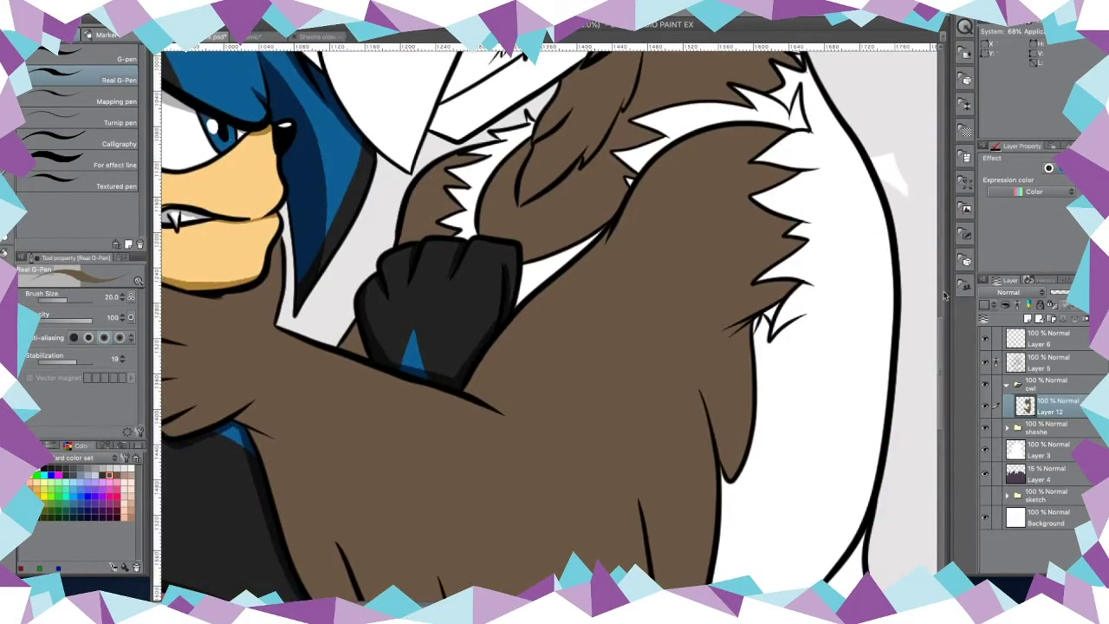
{"action": "scroll", "coordinate": [611, 416], "scroll_direction": "right", "scroll_amount": 5}
{"action": "scroll", "coordinate": [319, 400], "scroll_direction": "left", "scroll_amount": 6}
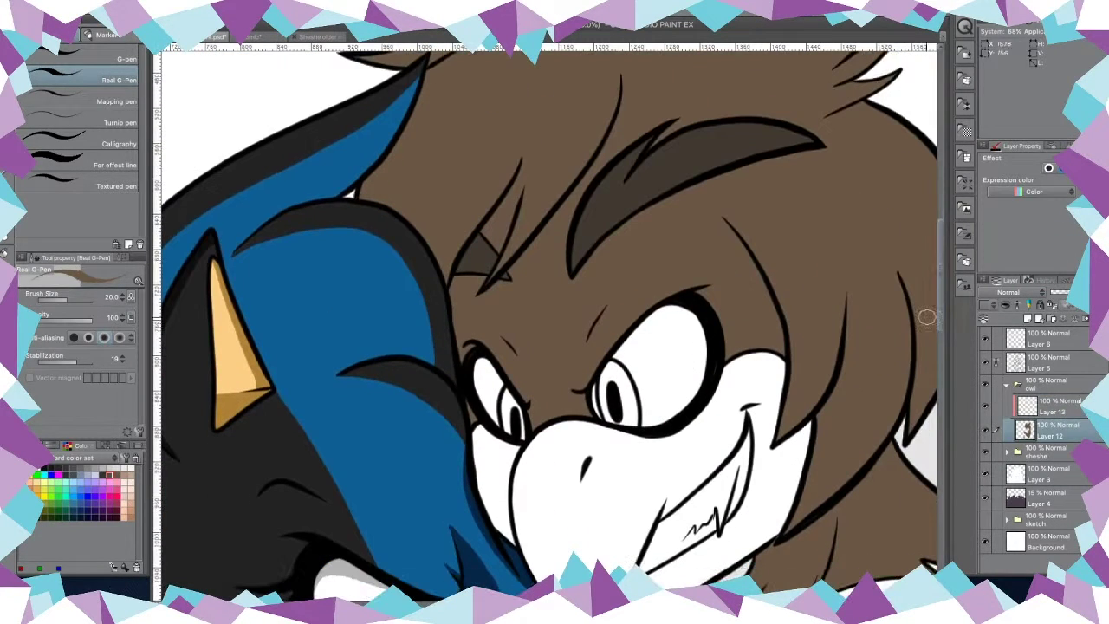
Step: On a new clipped layer, shade the owl's forehead strands and the edge beside the blue hair with gray
{"action": "key", "text": "ctrl+shift+n"}
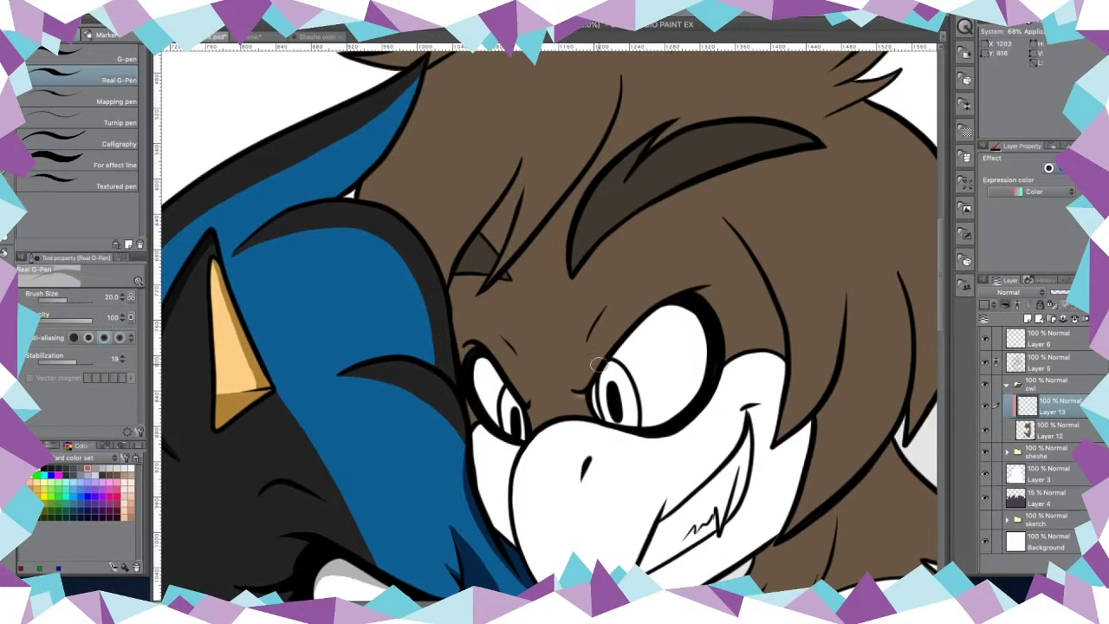
{"action": "left_click_drag", "start_coordinate": [525, 158], "coordinate": [456, 320]}
{"action": "mouse_move", "coordinate": [360, 169]}
{"action": "left_mouse_down"}
{"action": "mouse_move", "coordinate": [451, 270]}
{"action": "mouse_move", "coordinate": [458, 351]}
{"action": "left_mouse_up"}
{"action": "left_click_drag", "start_coordinate": [533, 175], "coordinate": [468, 286]}
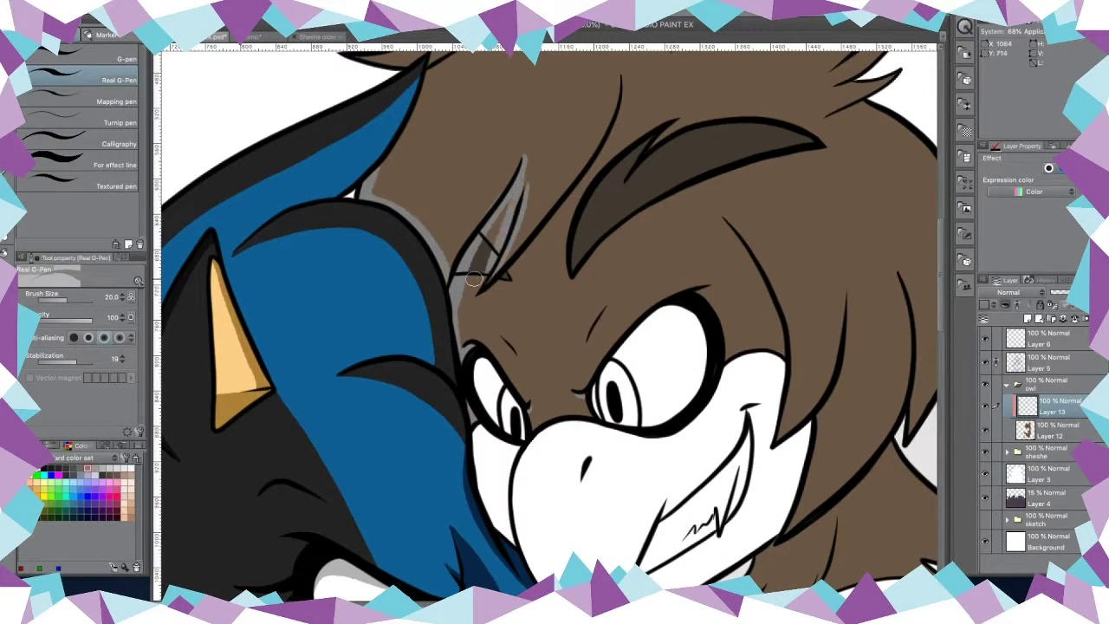
{"action": "left_click_drag", "start_coordinate": [512, 201], "coordinate": [466, 315]}
Step: Shade the owl's long fringe strand and the large eyebrow's upper and lower edges with gray
{"action": "scroll", "coordinate": [465, 316], "scroll_direction": "up", "scroll_amount": 3}
{"action": "left_click_drag", "start_coordinate": [468, 446], "coordinate": [620, 286]}
{"action": "left_click_drag", "start_coordinate": [572, 414], "coordinate": [662, 270]}
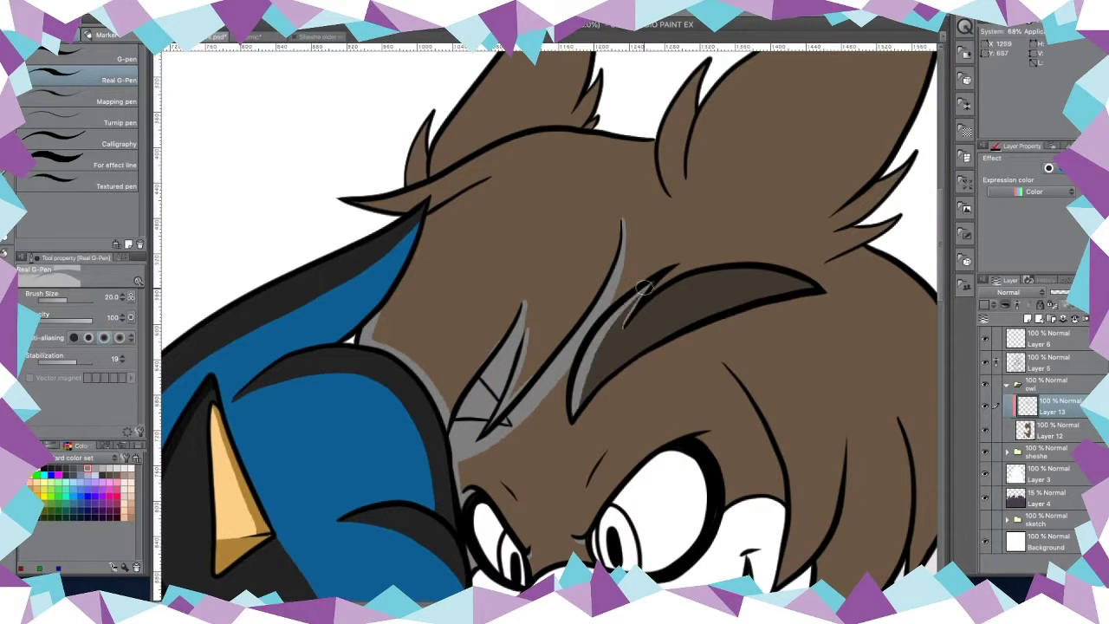
{"action": "left_click_drag", "start_coordinate": [626, 327], "coordinate": [810, 288]}
{"action": "left_click_drag", "start_coordinate": [573, 423], "coordinate": [828, 292]}
Step: Shade the pointed hair tufts and the upper edge of the owl's head with gray
{"action": "left_click_drag", "start_coordinate": [367, 334], "coordinate": [467, 178]}
{"action": "left_click_drag", "start_coordinate": [429, 126], "coordinate": [516, 193]}
{"action": "left_click_drag", "start_coordinate": [424, 146], "coordinate": [412, 184]}
{"action": "scroll", "coordinate": [425, 182], "scroll_direction": "up", "scroll_amount": 3}
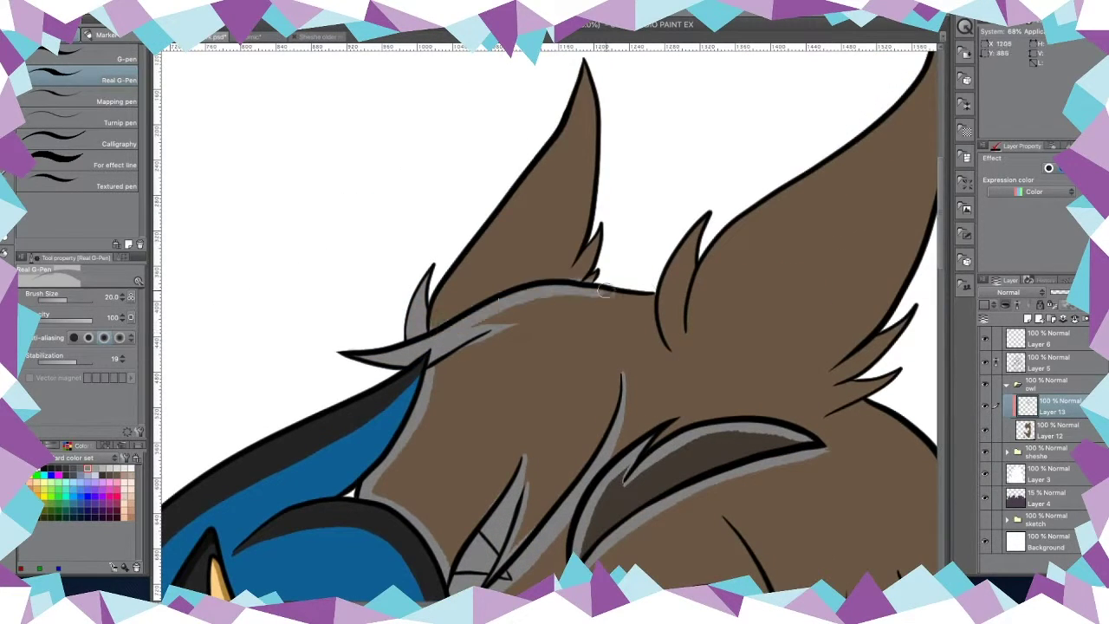
{"action": "left_click_drag", "start_coordinate": [433, 321], "coordinate": [650, 290]}
Step: Shade the owl's far ear completely, and the near ear's outer edge and fur tufts, with gray
{"action": "left_click_drag", "start_coordinate": [588, 71], "coordinate": [526, 201]}
{"action": "left_click_drag", "start_coordinate": [589, 94], "coordinate": [485, 286]}
{"action": "left_click_drag", "start_coordinate": [698, 227], "coordinate": [667, 346]}
{"action": "scroll", "coordinate": [668, 346], "scroll_direction": "right", "scroll_amount": 3}
{"action": "mouse_move", "coordinate": [704, 70]}
{"action": "left_mouse_down"}
{"action": "mouse_move", "coordinate": [459, 260]}
{"action": "mouse_move", "coordinate": [454, 321]}
{"action": "left_mouse_up"}
{"action": "key", "text": "Tab"}
{"action": "key", "text": "Tab"}
{"action": "scroll", "coordinate": [690, 82], "scroll_direction": "up", "scroll_amount": 2}
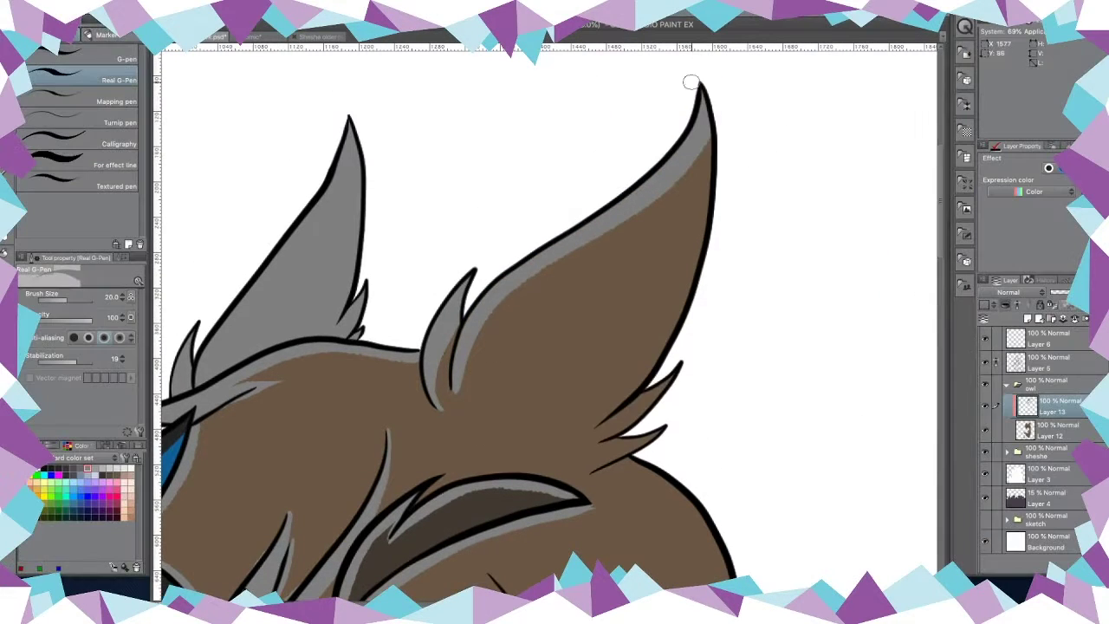
{"action": "left_click_drag", "start_coordinate": [606, 426], "coordinate": [665, 379]}
Step: Shade the hair strands beside the owl's cheek and at the back of its head with gray
{"action": "scroll", "coordinate": [876, 335], "scroll_direction": "down", "scroll_amount": 5}
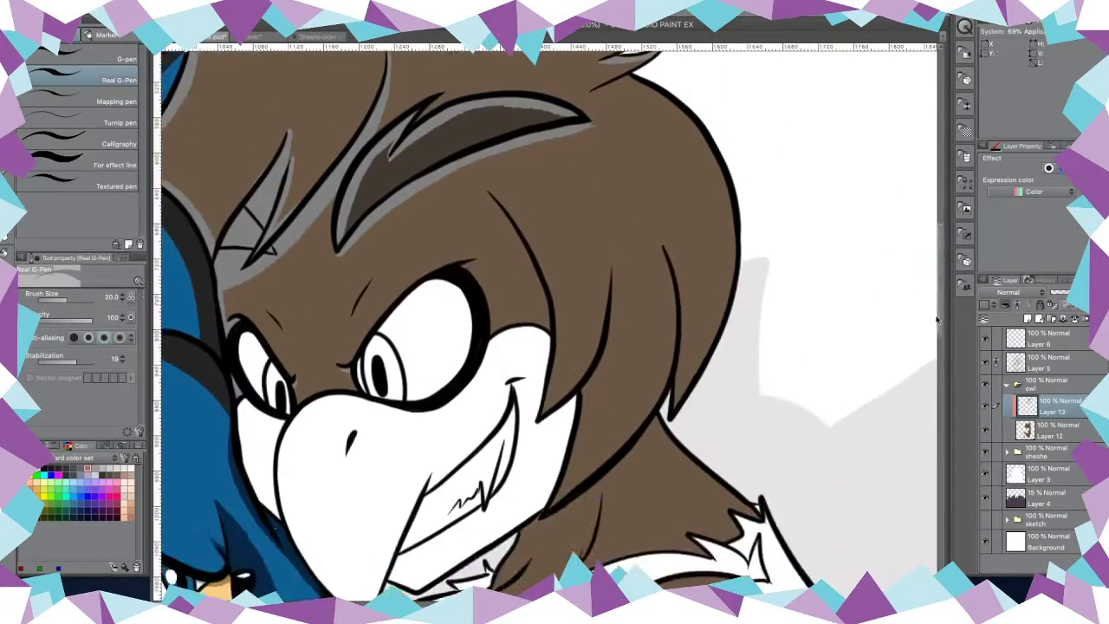
{"action": "mouse_move", "coordinate": [490, 256]}
{"action": "left_mouse_down"}
{"action": "mouse_move", "coordinate": [531, 374]}
{"action": "mouse_move", "coordinate": [549, 390]}
{"action": "left_mouse_up"}
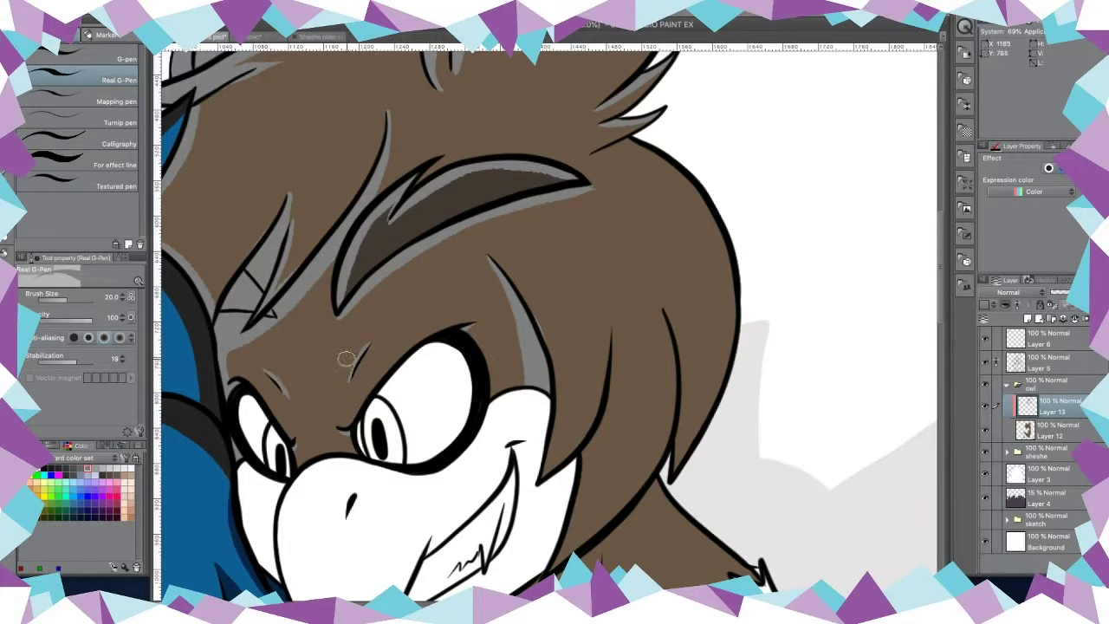
{"action": "left_click_drag", "start_coordinate": [488, 256], "coordinate": [549, 474]}
{"action": "mouse_move", "coordinate": [615, 320]}
{"action": "left_mouse_down"}
{"action": "mouse_move", "coordinate": [590, 529]}
{"action": "mouse_move", "coordinate": [599, 459]}
{"action": "left_mouse_up"}
{"action": "left_click_drag", "start_coordinate": [671, 312], "coordinate": [684, 468]}
{"action": "left_click_drag", "start_coordinate": [680, 364], "coordinate": [684, 447]}
{"action": "left_click_drag", "start_coordinate": [650, 144], "coordinate": [591, 160]}
Step: Shade the owl's neck, chest feathers, far arm and the jagged fur along the shoulder with gray
{"action": "scroll", "coordinate": [913, 356], "scroll_direction": "down", "scroll_amount": 5}
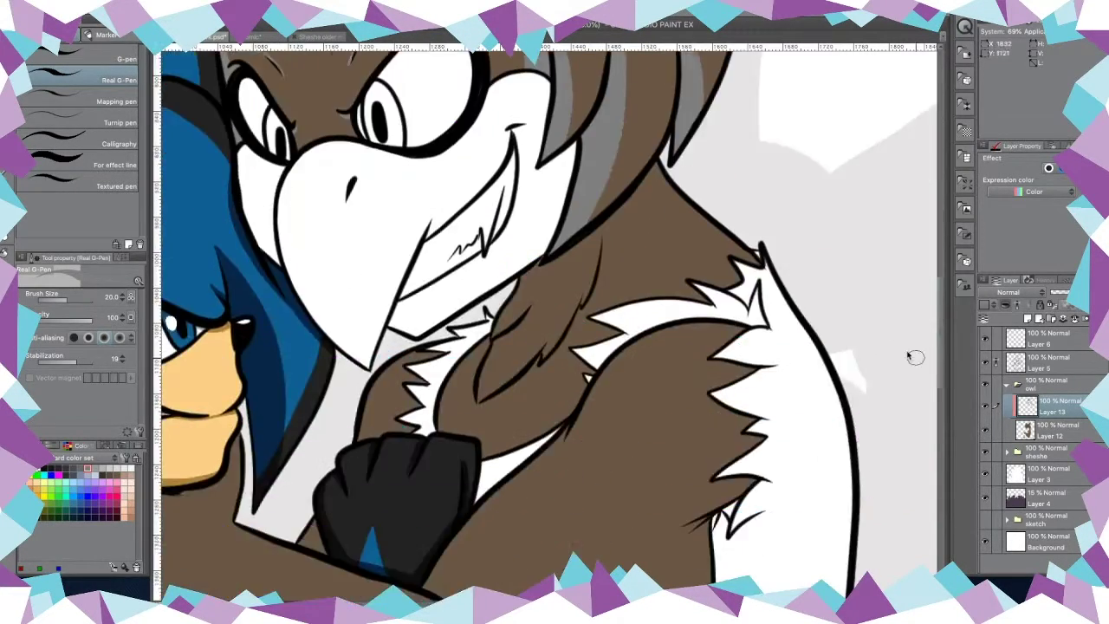
{"action": "mouse_move", "coordinate": [660, 163]}
{"action": "left_mouse_down"}
{"action": "mouse_move", "coordinate": [524, 281]}
{"action": "mouse_move", "coordinate": [478, 381]}
{"action": "mouse_move", "coordinate": [546, 364]}
{"action": "mouse_move", "coordinate": [600, 243]}
{"action": "left_mouse_up"}
{"action": "mouse_move", "coordinate": [475, 347]}
{"action": "left_mouse_down"}
{"action": "mouse_move", "coordinate": [443, 391]}
{"action": "mouse_move", "coordinate": [437, 429]}
{"action": "left_mouse_up"}
{"action": "left_click_drag", "start_coordinate": [412, 351], "coordinate": [362, 437]}
{"action": "mouse_move", "coordinate": [750, 312]}
{"action": "left_mouse_down"}
{"action": "mouse_move", "coordinate": [782, 342]}
{"action": "mouse_move", "coordinate": [763, 494]}
{"action": "left_mouse_up"}
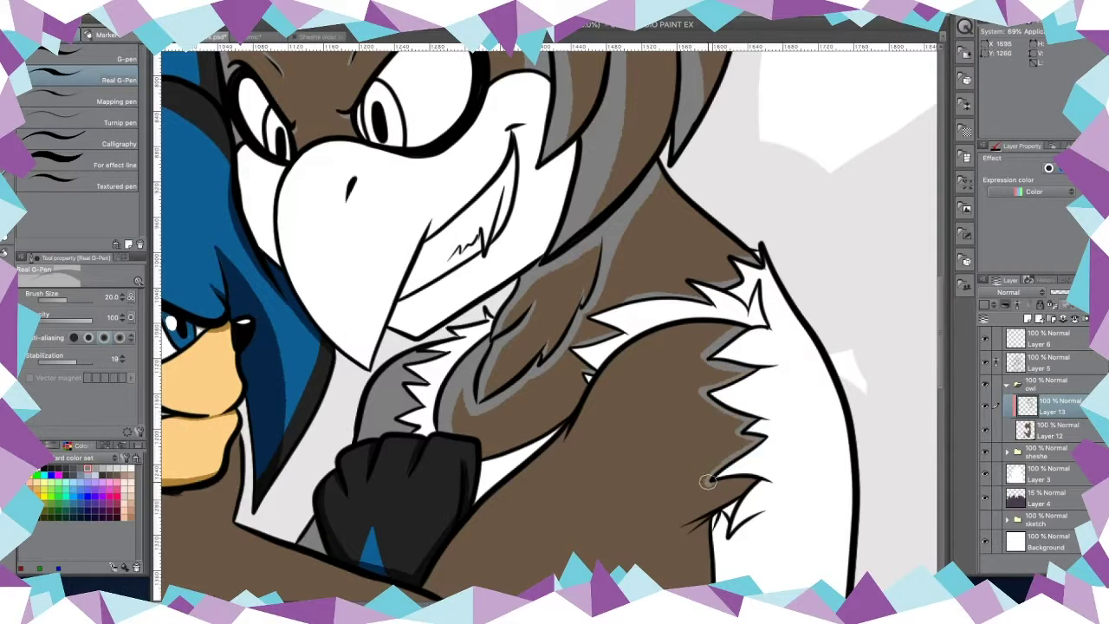
Step: Shade the edges of the long feathers hanging from the owl's arm with gray
{"action": "scroll", "coordinate": [755, 339], "scroll_direction": "down", "scroll_amount": 3}
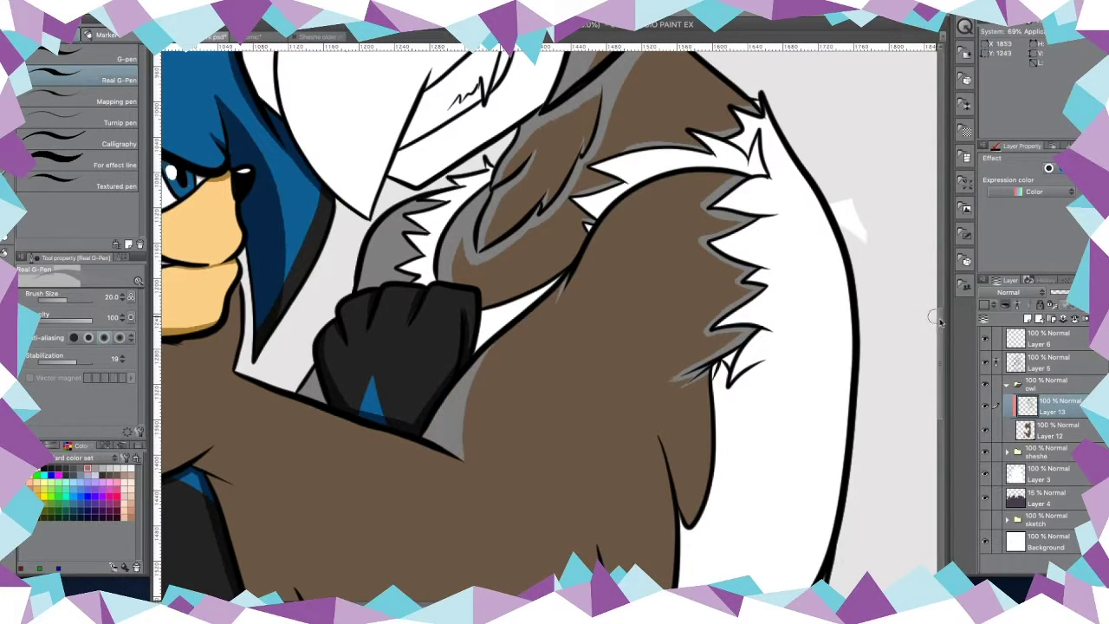
{"action": "scroll", "coordinate": [934, 315], "scroll_direction": "down", "scroll_amount": 3}
{"action": "left_click_drag", "start_coordinate": [605, 381], "coordinate": [625, 548]}
{"action": "scroll", "coordinate": [626, 450], "scroll_direction": "down", "scroll_amount": 4}
{"action": "left_click_drag", "start_coordinate": [528, 215], "coordinate": [579, 498]}
{"action": "left_click_drag", "start_coordinate": [399, 222], "coordinate": [573, 513]}
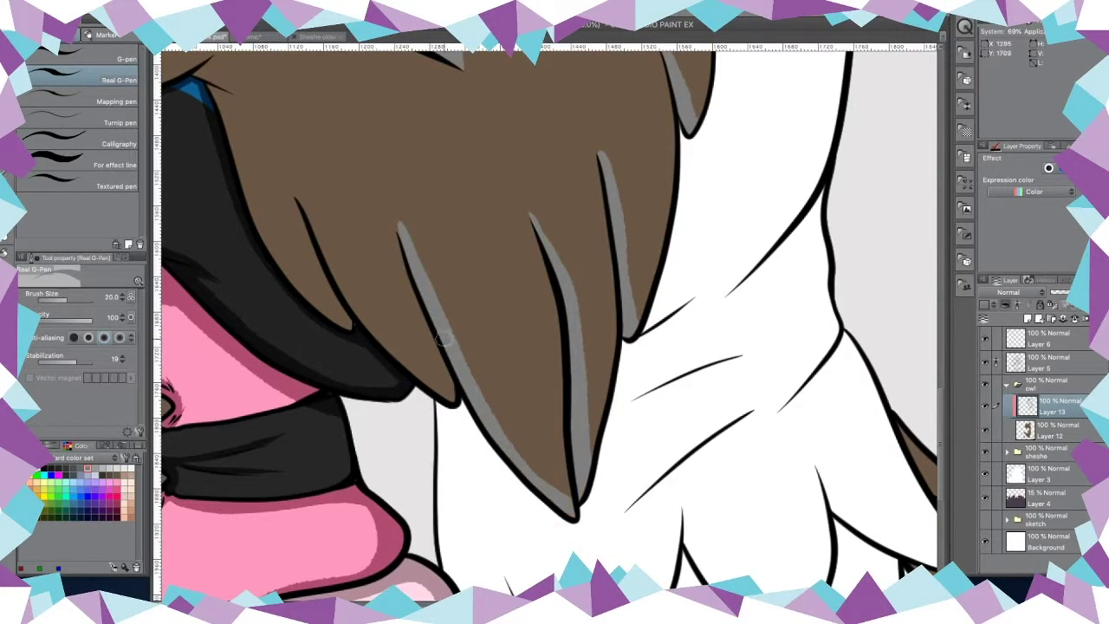
{"action": "left_click_drag", "start_coordinate": [294, 192], "coordinate": [452, 391]}
{"action": "mouse_move", "coordinate": [195, 57]}
{"action": "left_mouse_down"}
{"action": "mouse_move", "coordinate": [255, 217]}
{"action": "mouse_move", "coordinate": [350, 329]}
{"action": "left_mouse_up"}
Step: Shade the owl's brown tail feathers at the drawing's lower edge with gray
{"action": "scroll", "coordinate": [350, 329], "scroll_direction": "down", "scroll_amount": 4}
{"action": "scroll", "coordinate": [519, 389], "scroll_direction": "right", "scroll_amount": 4}
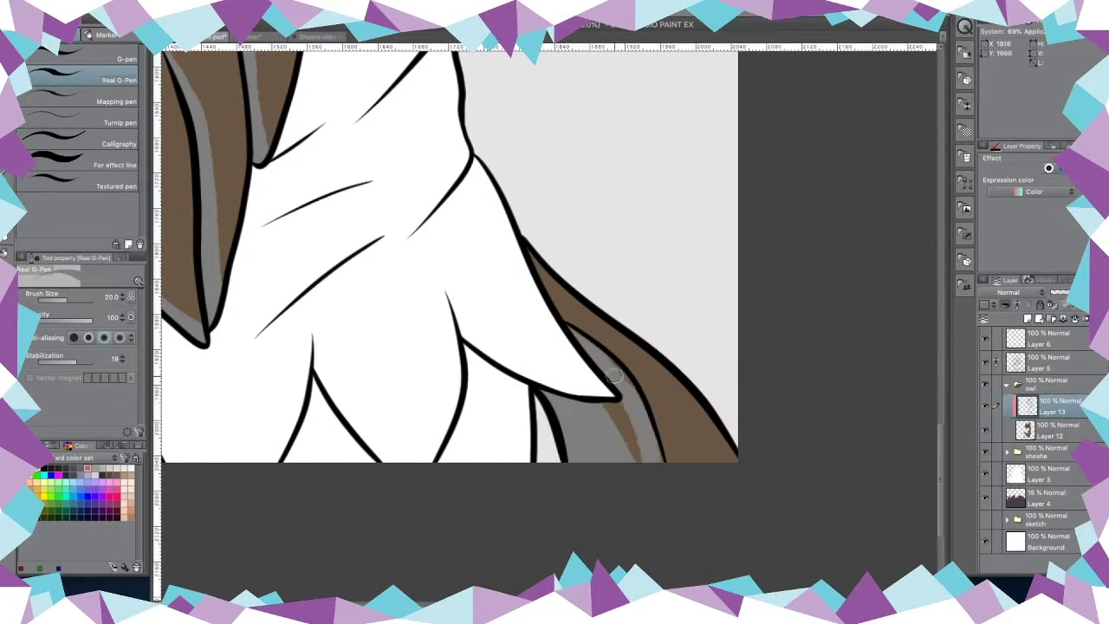
{"action": "left_click_drag", "start_coordinate": [530, 253], "coordinate": [659, 459]}
Step: Shade the owl's four fingers holding the other character's waist with gray
{"action": "scroll", "coordinate": [701, 546], "scroll_direction": "left", "scroll_amount": 6}
{"action": "left_click_drag", "start_coordinate": [260, 162], "coordinate": [177, 227]}
{"action": "left_click_drag", "start_coordinate": [294, 238], "coordinate": [177, 251]}
{"action": "left_click_drag", "start_coordinate": [290, 286], "coordinate": [183, 283]}
{"action": "left_click_drag", "start_coordinate": [243, 347], "coordinate": [197, 332]}
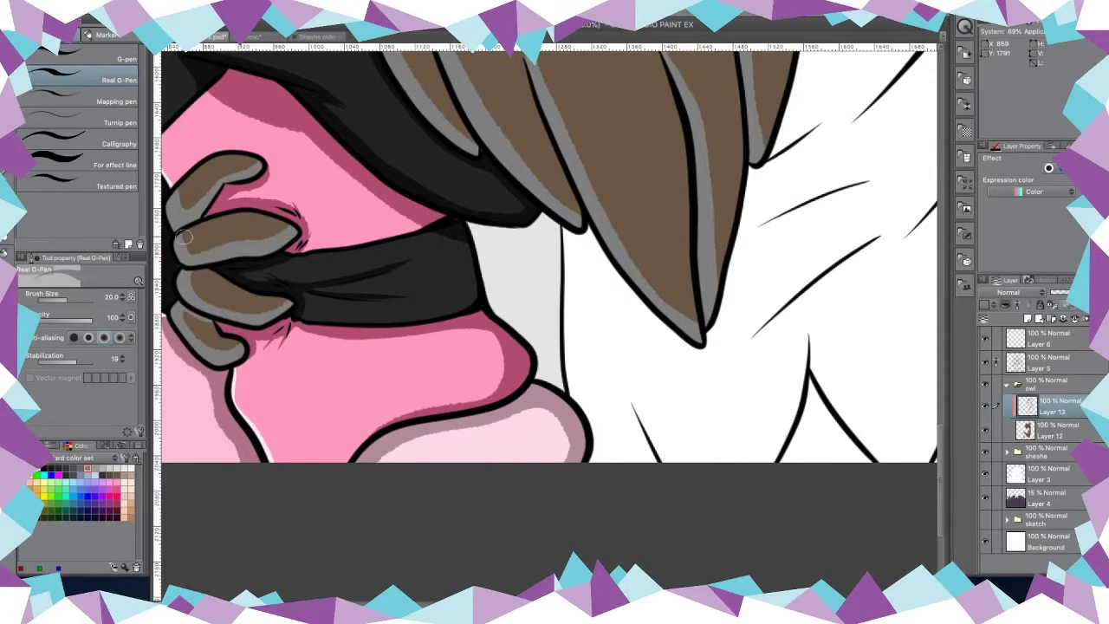
Step: Shade the fingers and creases of the owl's hand gripping the other character's chin with gray
{"action": "scroll", "coordinate": [899, 401], "scroll_direction": "up", "scroll_amount": 5}
{"action": "scroll", "coordinate": [899, 402], "scroll_direction": "left", "scroll_amount": 5}
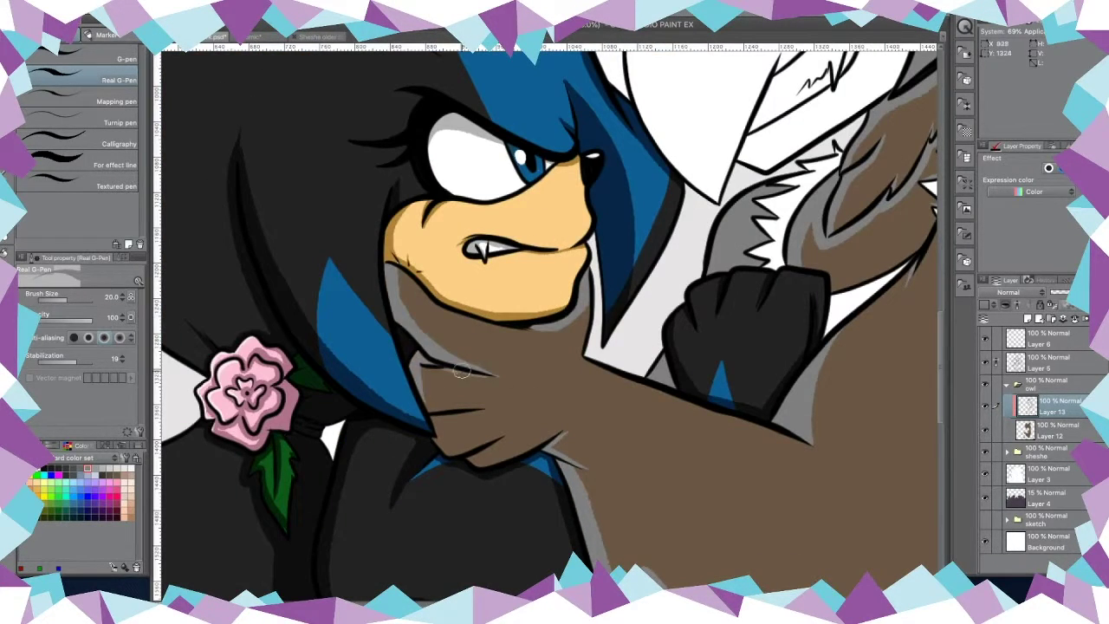
{"action": "left_click_drag", "start_coordinate": [438, 374], "coordinate": [434, 412]}
{"action": "left_click_drag", "start_coordinate": [490, 410], "coordinate": [431, 431]}
{"action": "left_click_drag", "start_coordinate": [501, 442], "coordinate": [461, 466]}
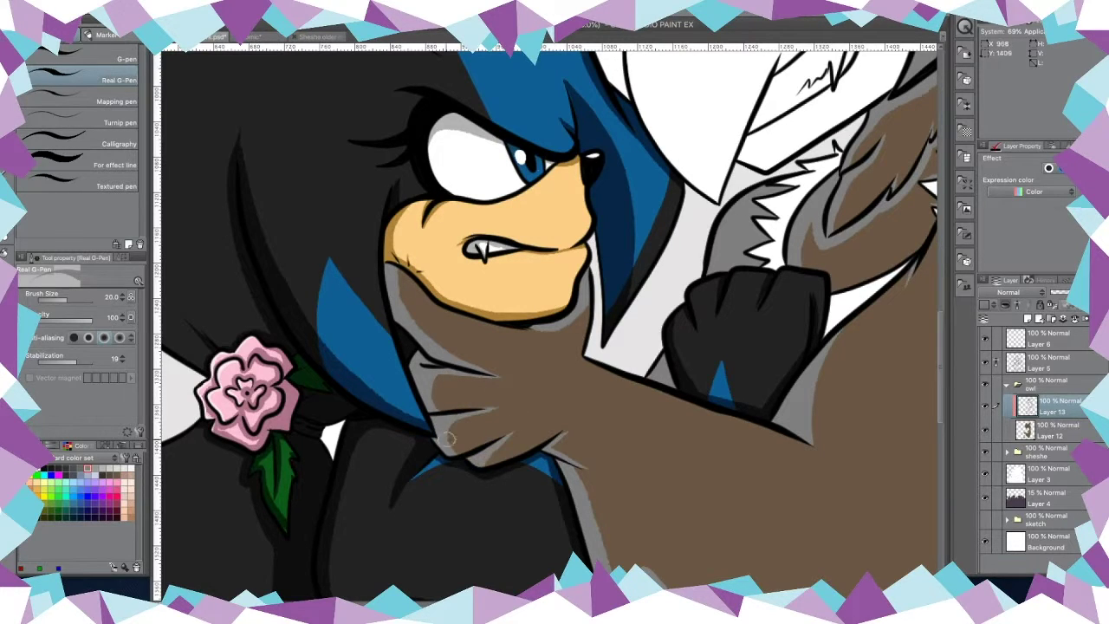
{"action": "left_click_drag", "start_coordinate": [561, 432], "coordinate": [491, 465]}
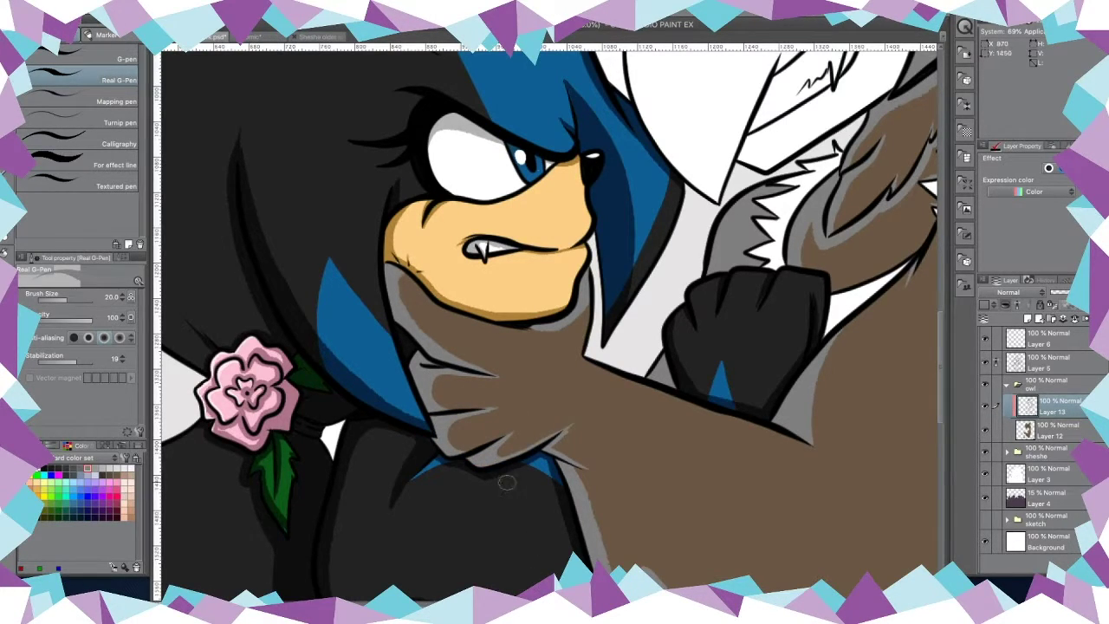
Step: Set the owl's shading layer to Linear burn at 60% opacity
{"action": "scroll", "coordinate": [880, 459], "scroll_direction": "down", "scroll_amount": 3}
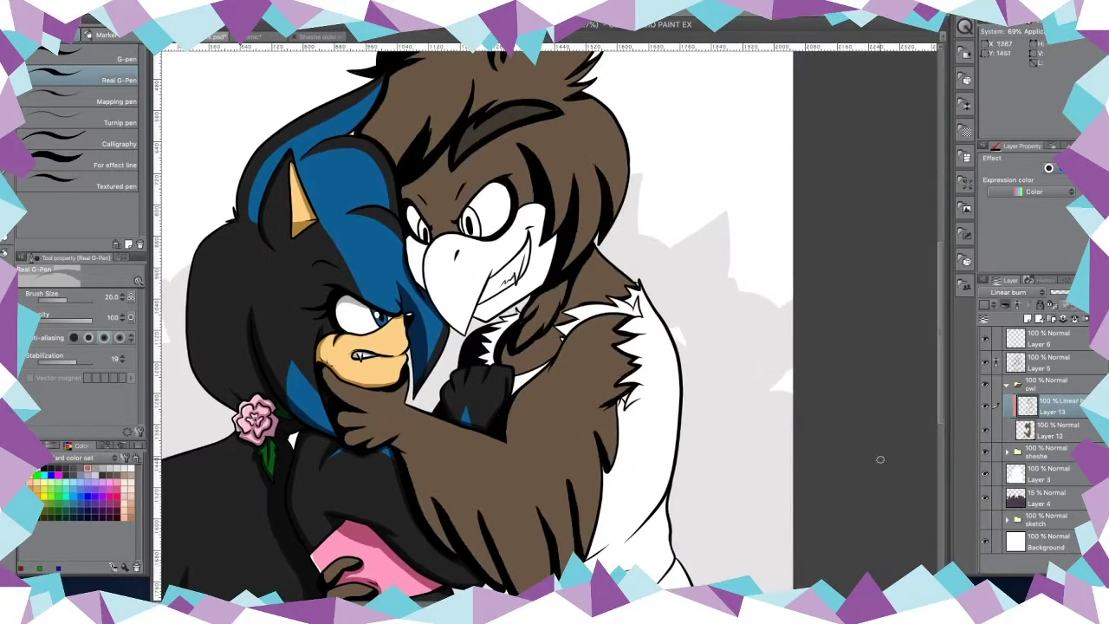
{"action": "left_click", "coordinate": [984, 304]}
{"action": "left_click", "coordinate": [984, 304]}
Step: Fill the owl's beak with a pinkish tan on a new layer
{"action": "key", "text": "g"}
{"action": "left_click", "coordinate": [459, 260]}
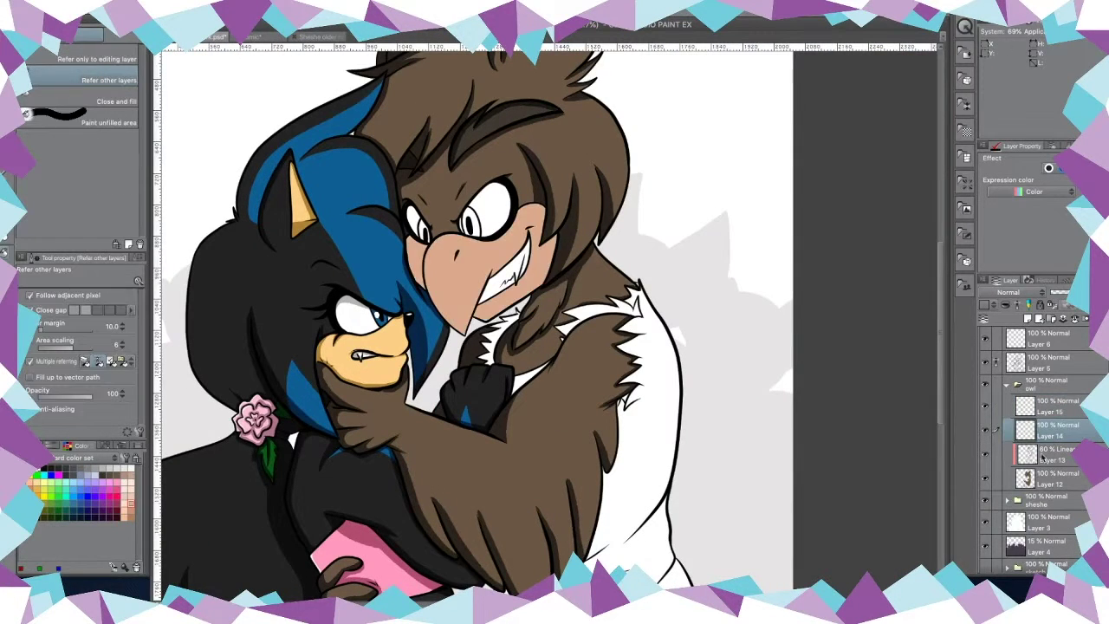
Step: Paint dark curved stripes across both of the owl's ears on a new layer below the shading
{"action": "left_click", "coordinate": [984, 304]}
{"action": "key", "text": "p"}
{"action": "scroll", "coordinate": [555, 260], "scroll_direction": "up", "scroll_amount": 5}
{"action": "mouse_move", "coordinate": [612, 156]}
{"action": "left_mouse_down"}
{"action": "mouse_move", "coordinate": [591, 192]}
{"action": "mouse_move", "coordinate": [601, 234]}
{"action": "left_mouse_up"}
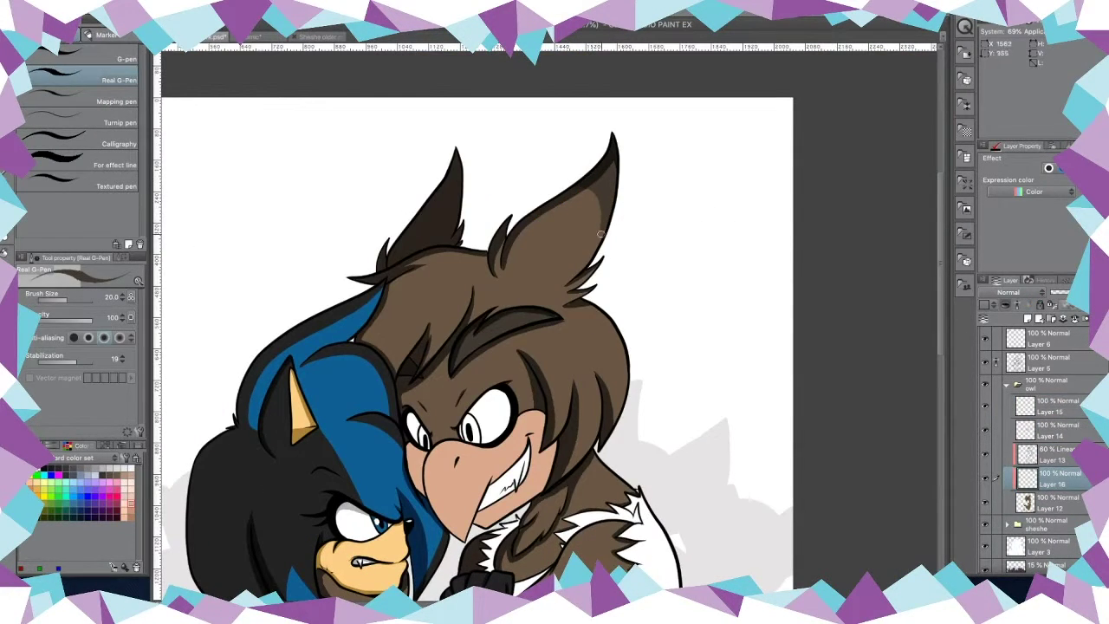
{"action": "left_click_drag", "start_coordinate": [432, 199], "coordinate": [457, 163]}
{"action": "left_click_drag", "start_coordinate": [592, 199], "coordinate": [580, 270]}
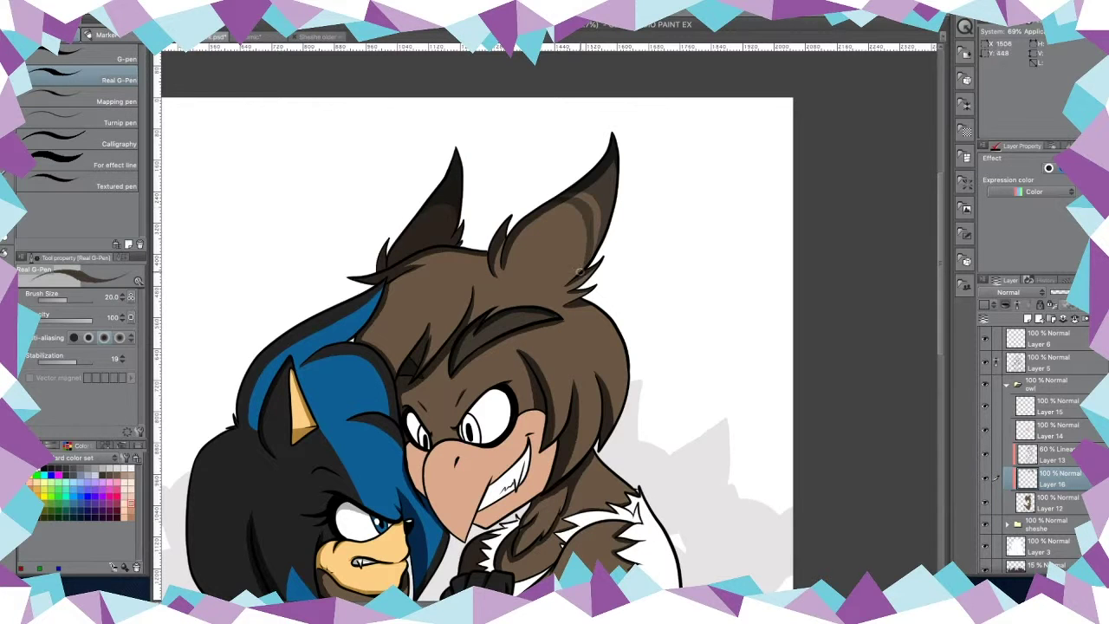
{"action": "scroll", "coordinate": [754, 318], "scroll_direction": "down", "scroll_amount": 5}
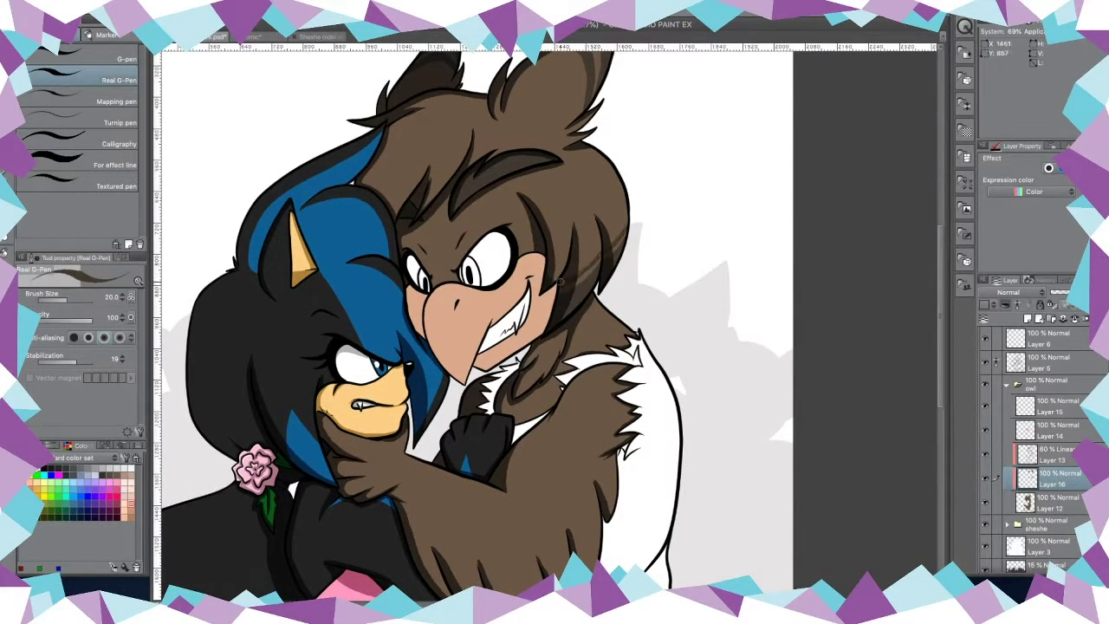
Step: Paint dark curved stripes on the owl's hair tufts and long arm feathers with the Real G-Pen
{"action": "scroll", "coordinate": [860, 419], "scroll_direction": "down", "scroll_amount": 4}
{"action": "mouse_move", "coordinate": [607, 380]}
{"action": "left_mouse_down"}
{"action": "mouse_move", "coordinate": [508, 516]}
{"action": "mouse_move", "coordinate": [559, 494]}
{"action": "mouse_move", "coordinate": [596, 430]}
{"action": "left_mouse_up"}
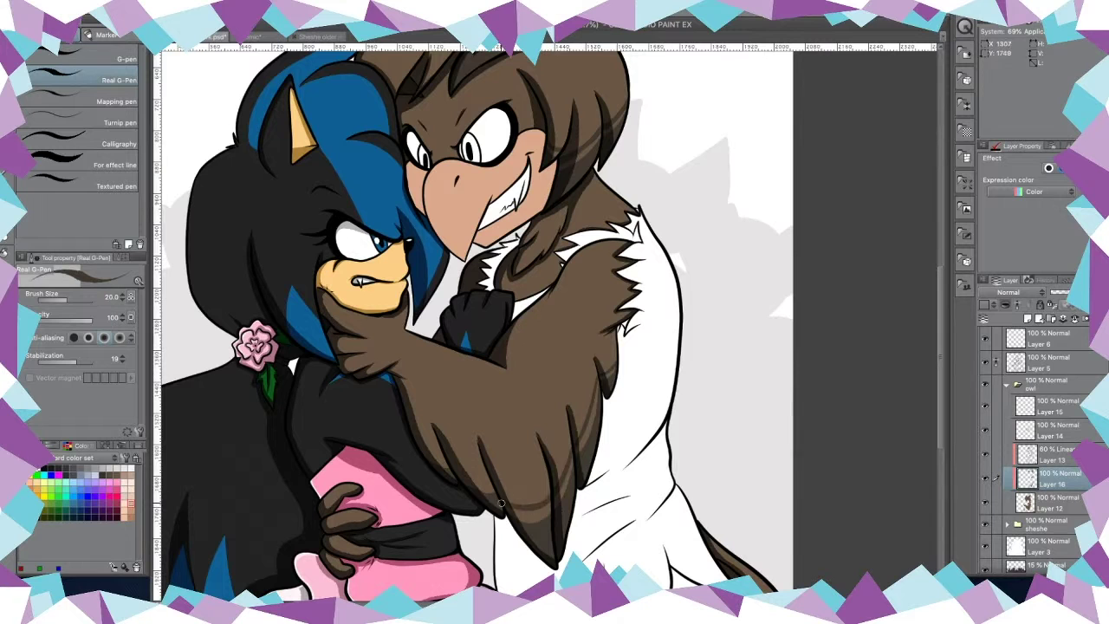
{"action": "scroll", "coordinate": [449, 582], "scroll_direction": "down", "scroll_amount": 4}
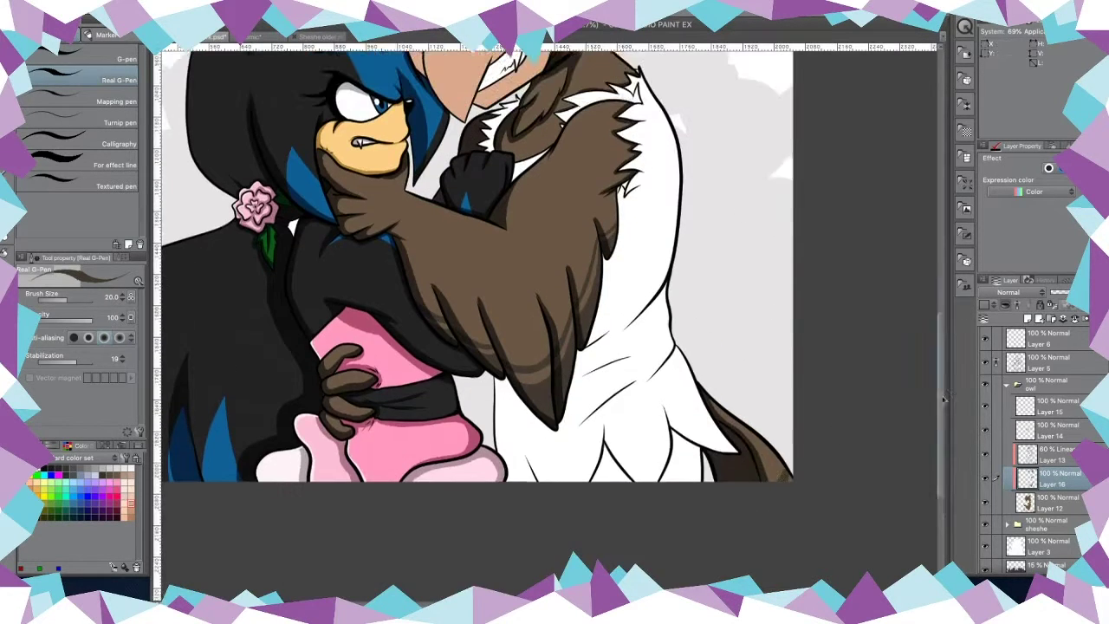
{"action": "scroll", "coordinate": [327, 316], "scroll_direction": "up", "scroll_amount": 4}
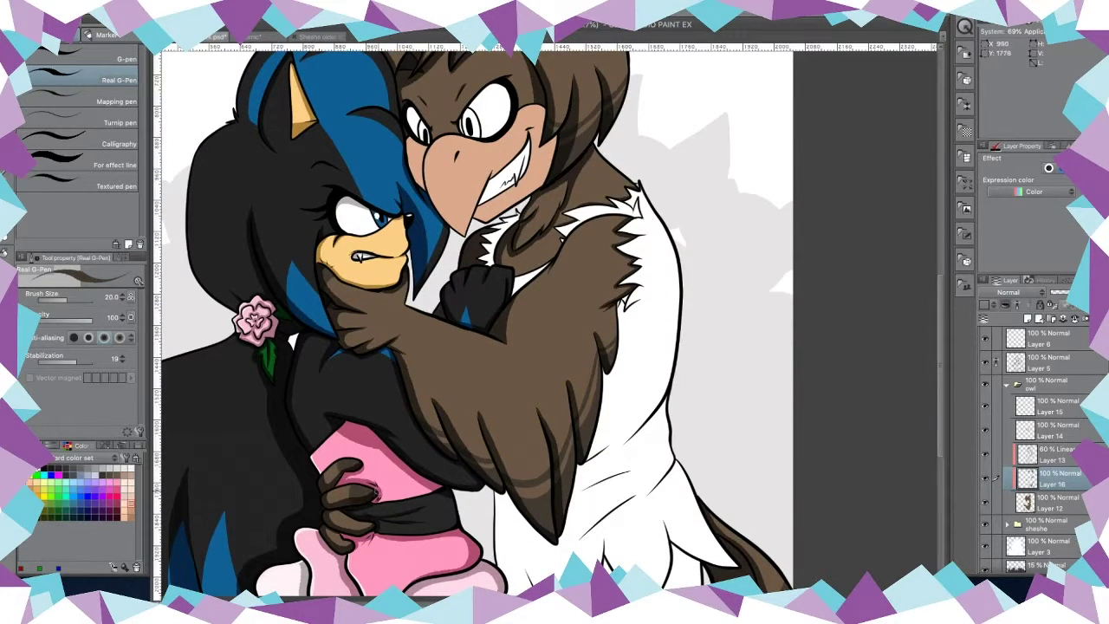
Step: Color the beak tip brown and shade the beak with gray on a new Linear burn layer at 60% opacity
{"action": "scroll", "coordinate": [466, 433], "scroll_direction": "up", "scroll_amount": 5}
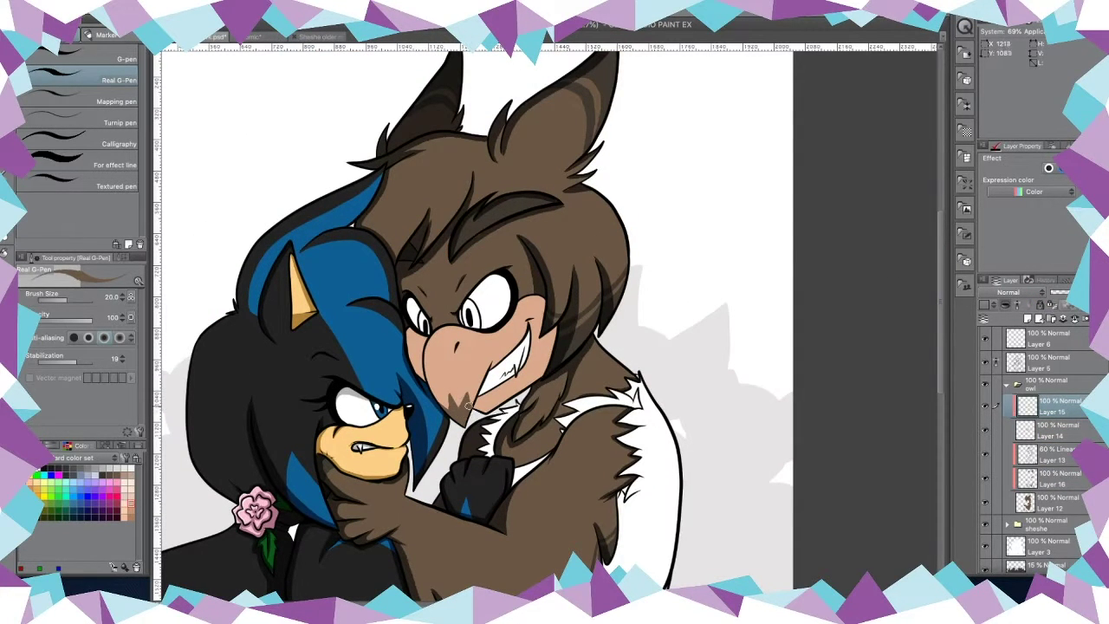
{"action": "left_click", "coordinate": [86, 471]}
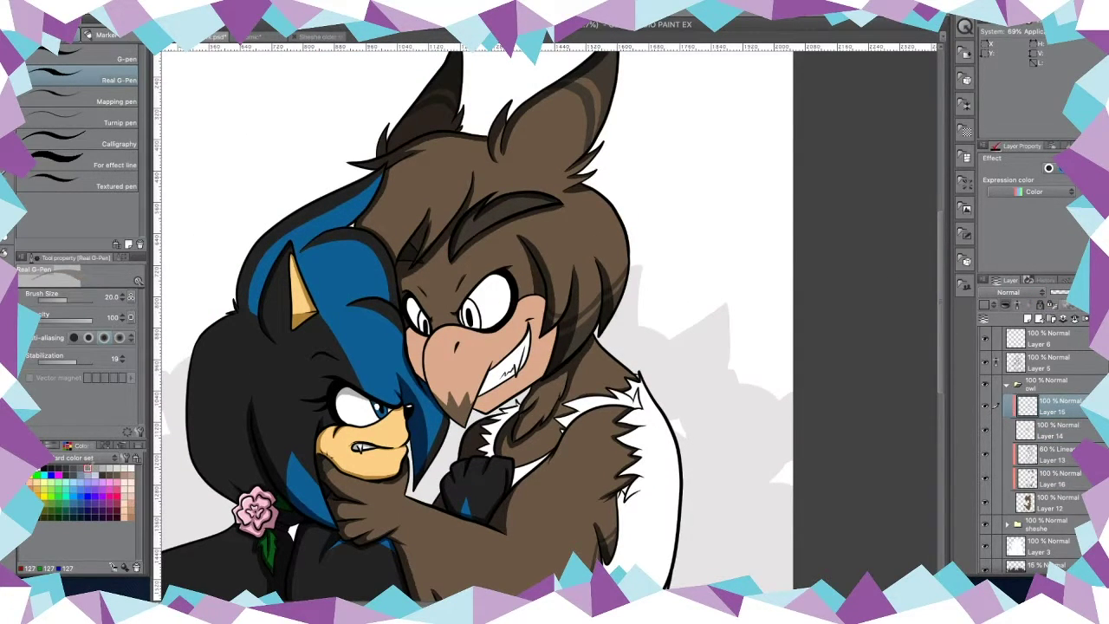
{"action": "right_click", "coordinate": [1052, 406]}
{"action": "left_click", "coordinate": [1014, 116]}
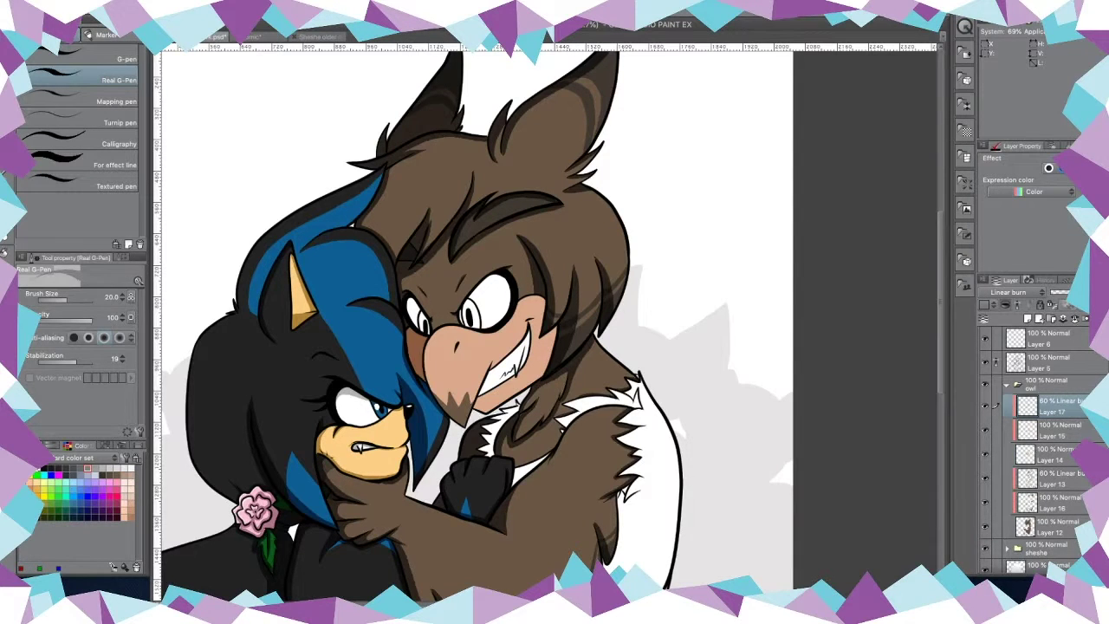
{"action": "left_click_drag", "start_coordinate": [460, 420], "coordinate": [439, 342]}
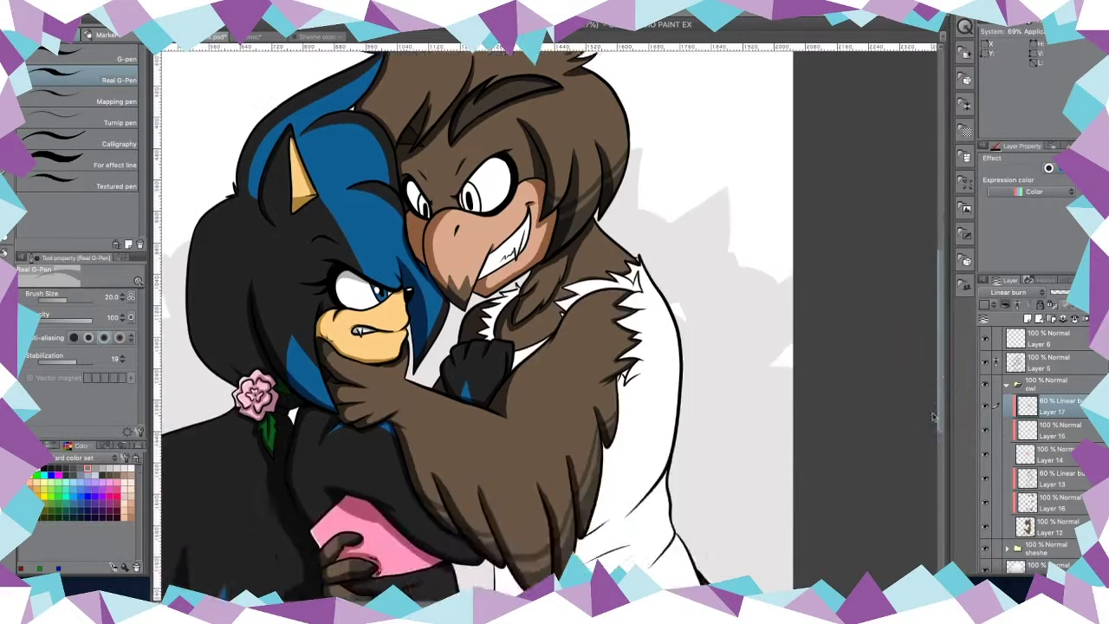
Step: Fill the owl's torn shirt with yellow and the trousers with dark blue on a new layer
{"action": "key", "text": "ctrl+shift+n"}
{"action": "key", "text": "g"}
{"action": "left_click", "coordinate": [649, 451]}
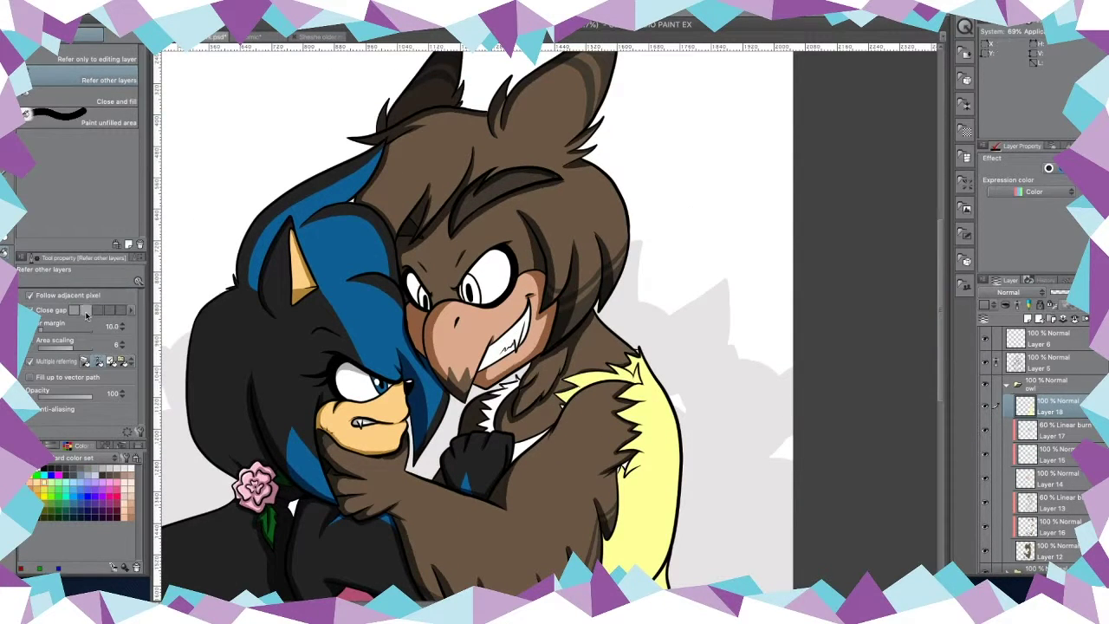
{"action": "scroll", "coordinate": [940, 392], "scroll_direction": "down", "scroll_amount": 2}
{"action": "left_click", "coordinate": [38, 488]}
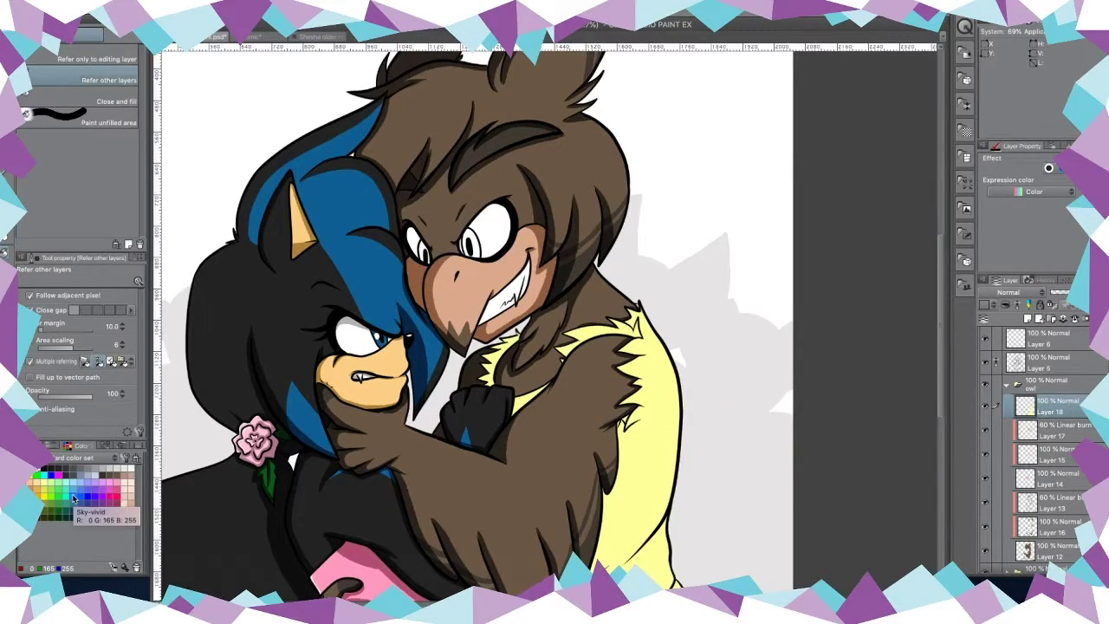
{"action": "left_click", "coordinate": [624, 390]}
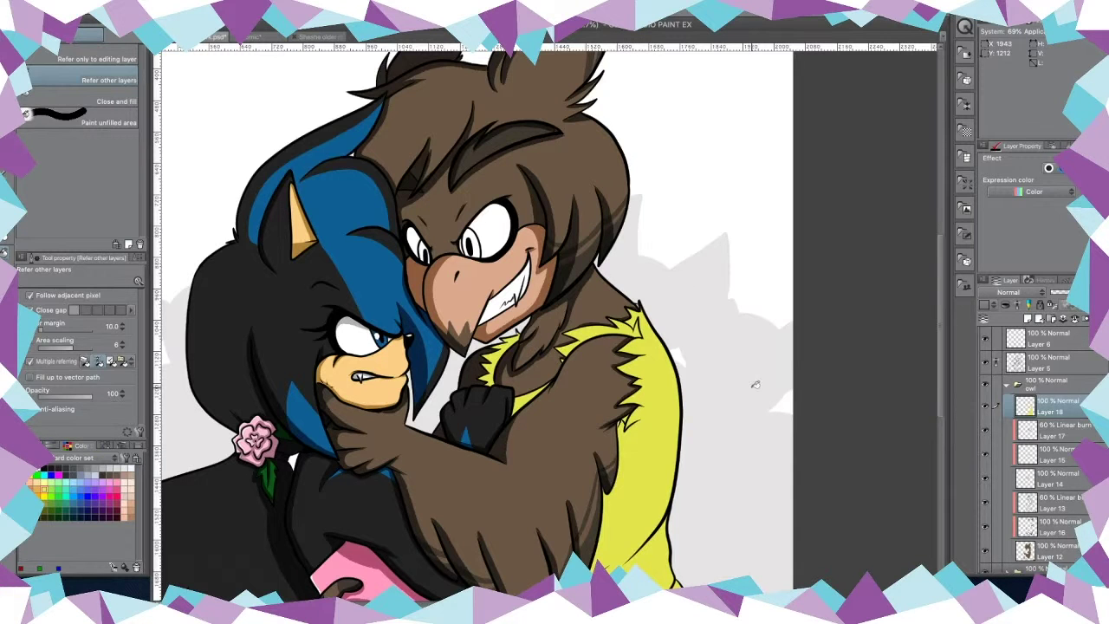
{"action": "scroll", "coordinate": [602, 552], "scroll_direction": "down", "scroll_amount": 10}
Step: Add a 60% Linear burn layer above the clothes and shade the shirt's collar around the neck
{"action": "key", "text": "ctrl+shift+n"}
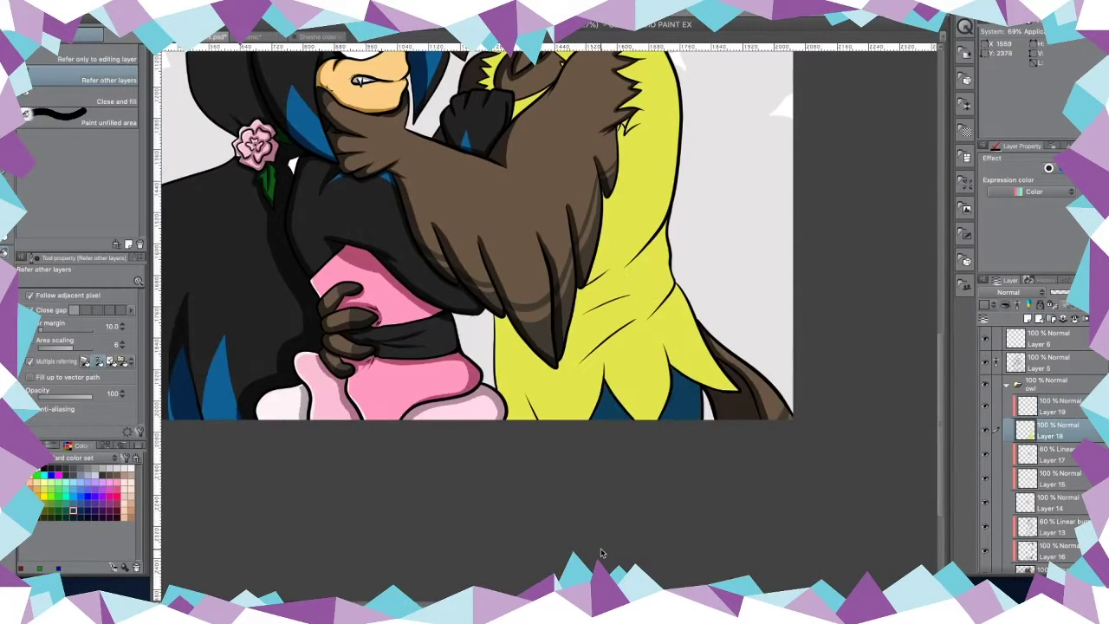
{"action": "scroll", "coordinate": [926, 283], "scroll_direction": "up", "scroll_amount": 9}
{"action": "key", "text": "p"}
{"action": "scroll", "coordinate": [473, 323], "scroll_direction": "up", "scroll_amount": 4}
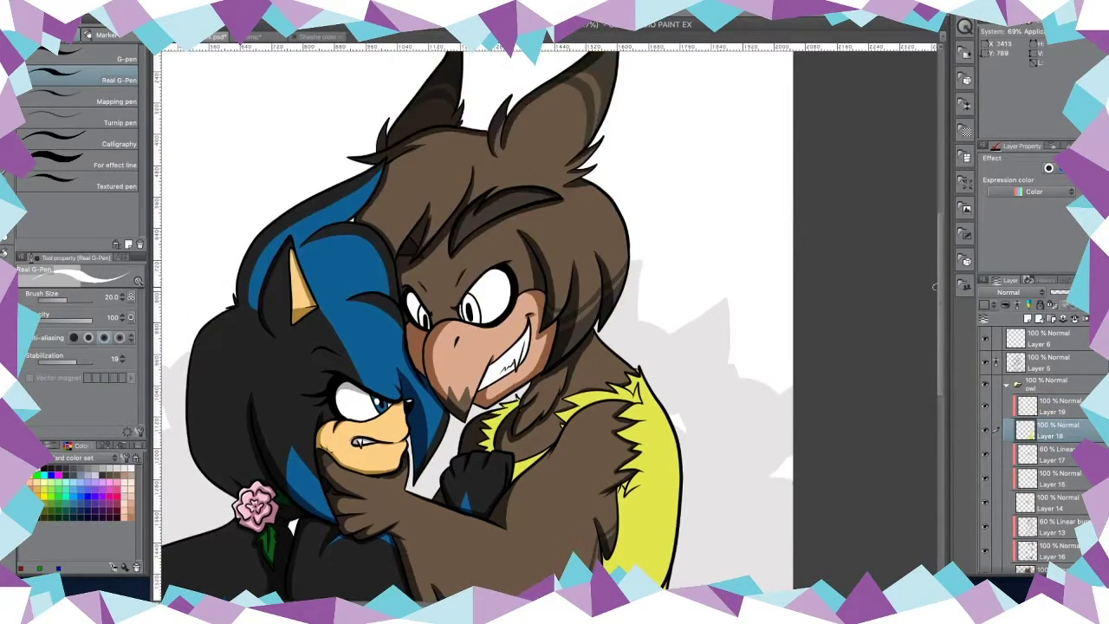
{"action": "key", "text": "alt+]"}
{"action": "left_click_drag", "start_coordinate": [485, 403], "coordinate": [520, 472]}
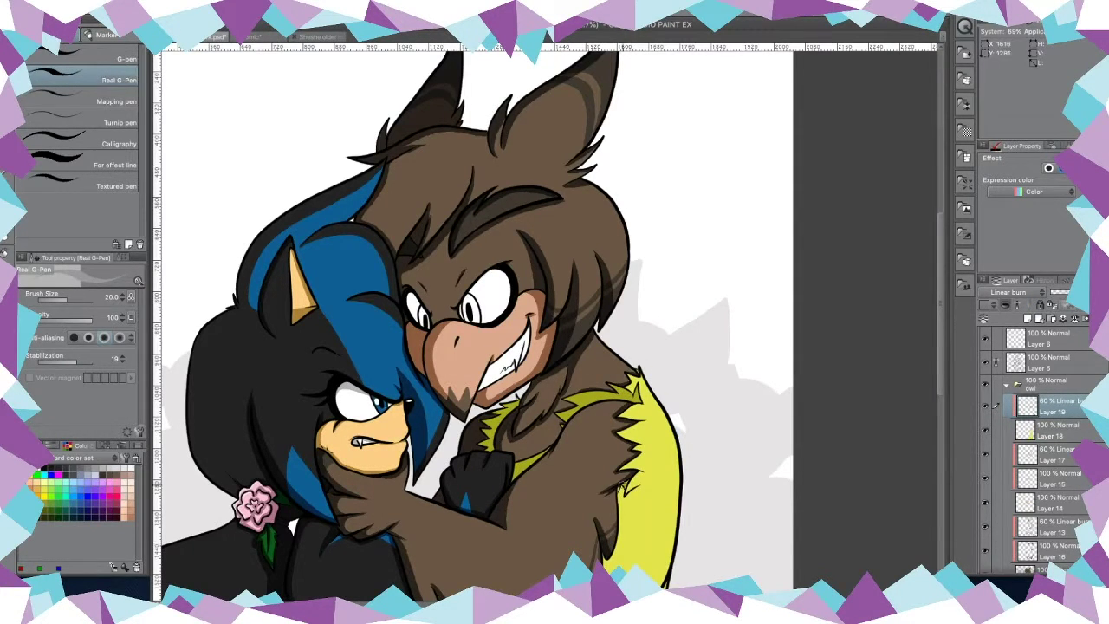
Step: Shade the shirt along the owl's arm feathers and its front edge beside the other character
{"action": "scroll", "coordinate": [473, 323], "scroll_direction": "down", "scroll_amount": 12}
{"action": "left_click_drag", "start_coordinate": [496, 319], "coordinate": [513, 442]}
{"action": "left_click_drag", "start_coordinate": [592, 316], "coordinate": [530, 438]}
{"action": "left_click_drag", "start_coordinate": [622, 149], "coordinate": [586, 322]}
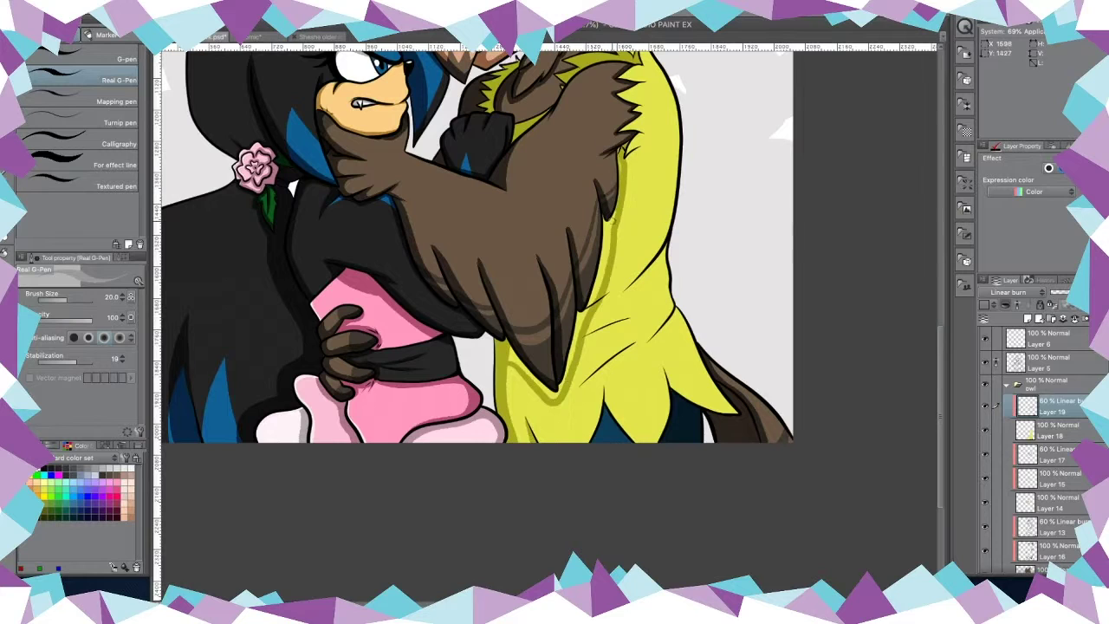
{"action": "left_click_drag", "start_coordinate": [612, 219], "coordinate": [577, 326]}
{"action": "left_click_drag", "start_coordinate": [607, 253], "coordinate": [558, 387]}
Step: Shade the shirt's waist folds, pointed hem and outer back edge
{"action": "left_click_drag", "start_coordinate": [665, 247], "coordinate": [611, 302]}
{"action": "mouse_move", "coordinate": [679, 309]}
{"action": "left_mouse_down"}
{"action": "mouse_move", "coordinate": [649, 339]}
{"action": "mouse_move", "coordinate": [736, 412]}
{"action": "left_mouse_up"}
{"action": "scroll", "coordinate": [678, 333], "scroll_direction": "up", "scroll_amount": 3}
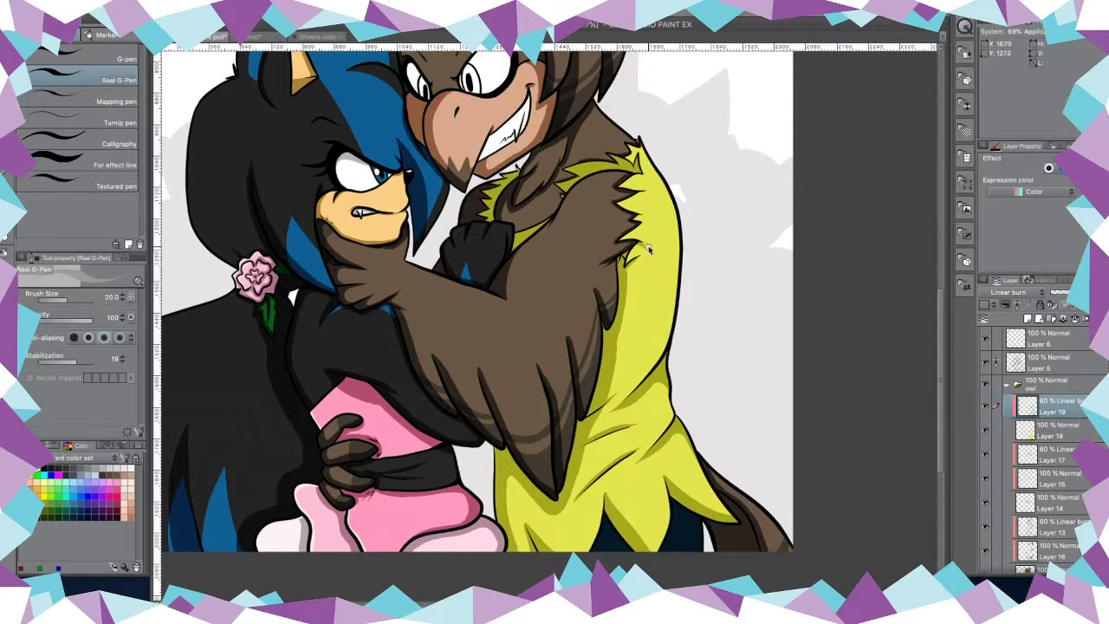
{"action": "left_click_drag", "start_coordinate": [640, 149], "coordinate": [674, 293]}
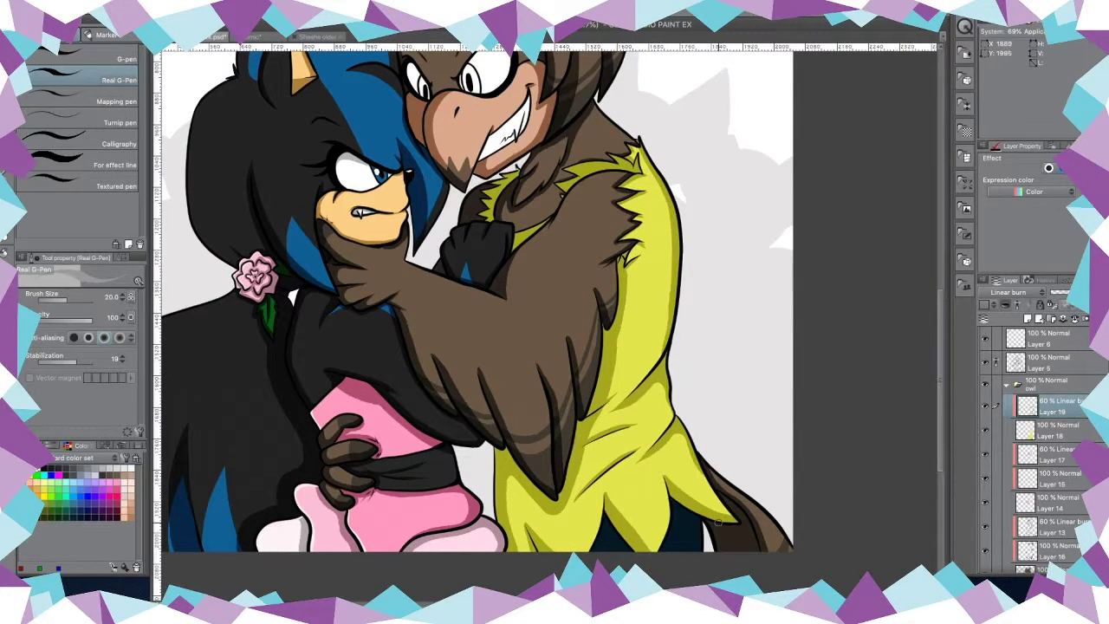
{"action": "scroll", "coordinate": [473, 325], "scroll_direction": "up", "scroll_amount": 4}
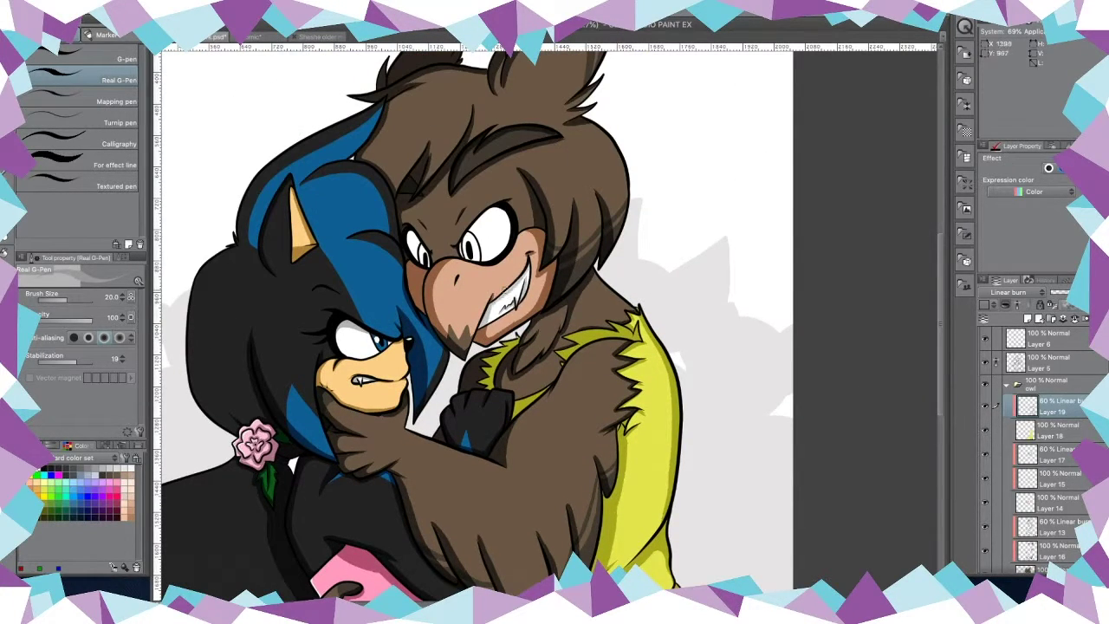
Step: Select both of the owl's irises with the lasso and fill them with a blue-to-teal gradient on a new layer
{"action": "left_click", "coordinate": [1028, 322]}
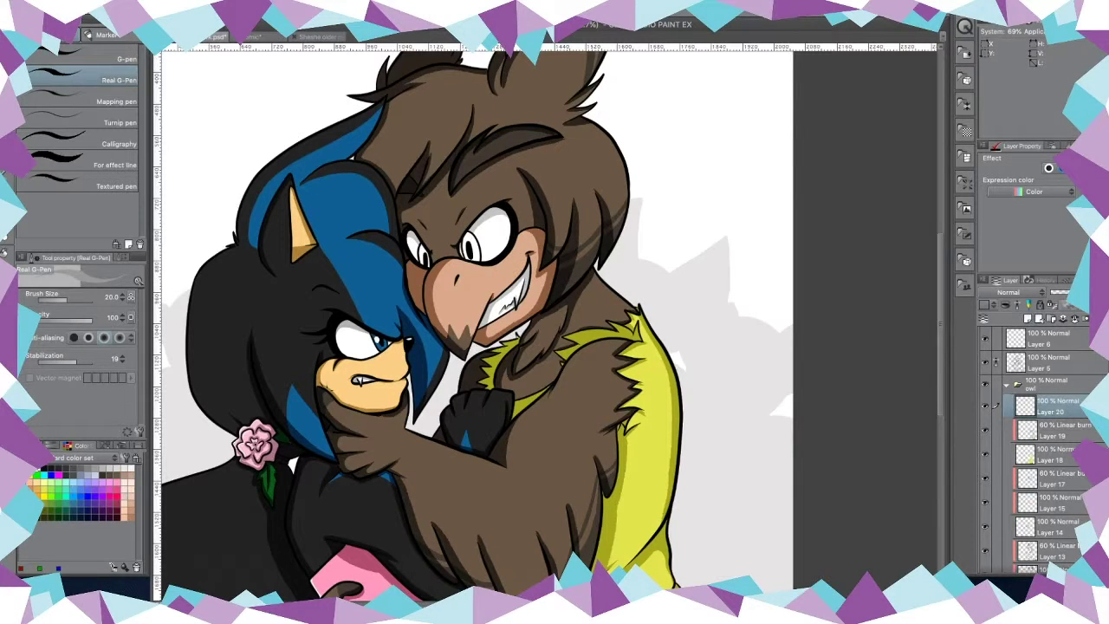
{"action": "scroll", "coordinate": [392, 309], "scroll_direction": "up", "scroll_amount": 3}
{"action": "key", "text": "m"}
{"action": "mouse_move", "coordinate": [475, 145]}
{"action": "left_mouse_down"}
{"action": "mouse_move", "coordinate": [477, 201]}
{"action": "mouse_move", "coordinate": [485, 149]}
{"action": "left_mouse_up"}
{"action": "left_click_drag", "start_coordinate": [581, 188], "coordinate": [575, 185]}
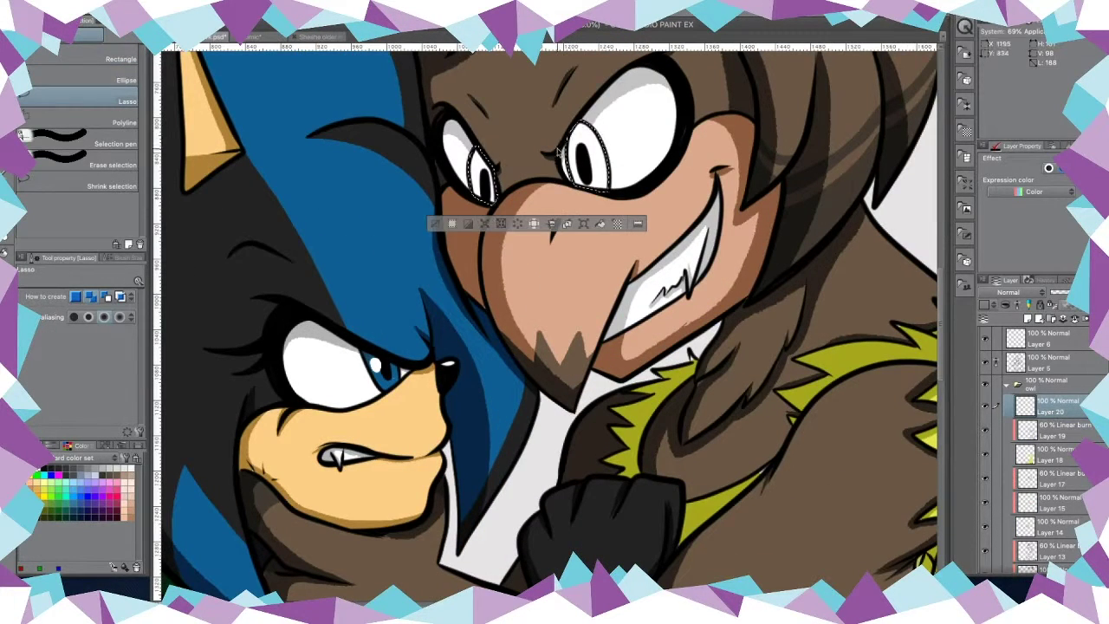
{"action": "key", "text": "g"}
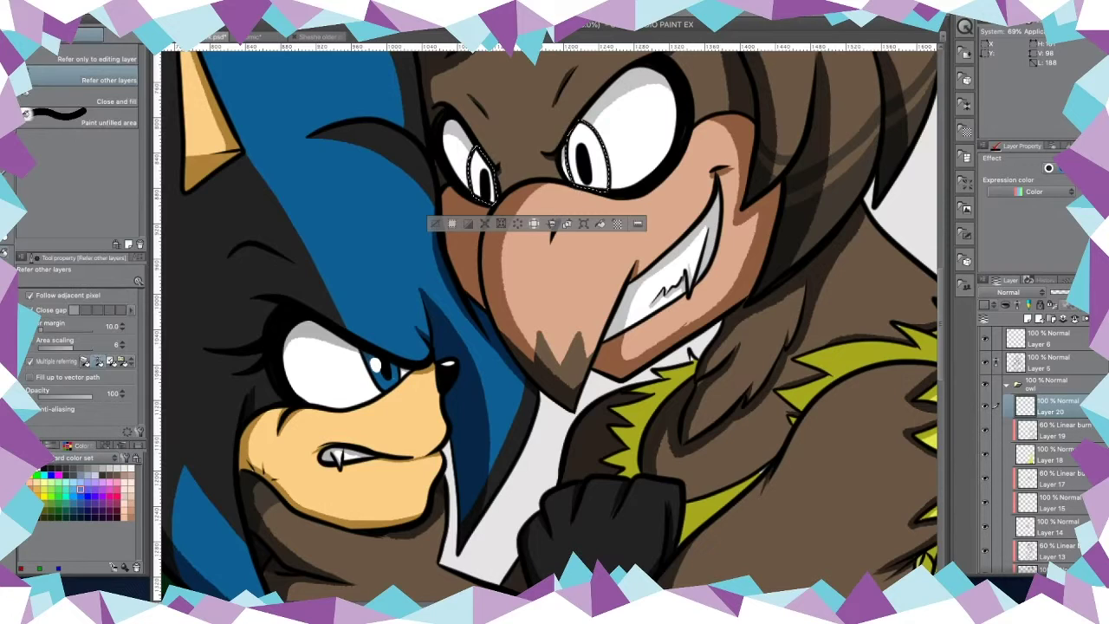
{"action": "left_click", "coordinate": [586, 164]}
{"action": "key", "text": "ctrl+d"}
Step: Dot white highlights onto both of the owl's eyes on Layer 5 with a size 10 Real G-Pen
{"action": "left_click", "coordinate": [1048, 362]}
{"action": "key", "text": "p"}
{"action": "scroll", "coordinate": [547, 275], "scroll_direction": "up", "scroll_amount": 3}
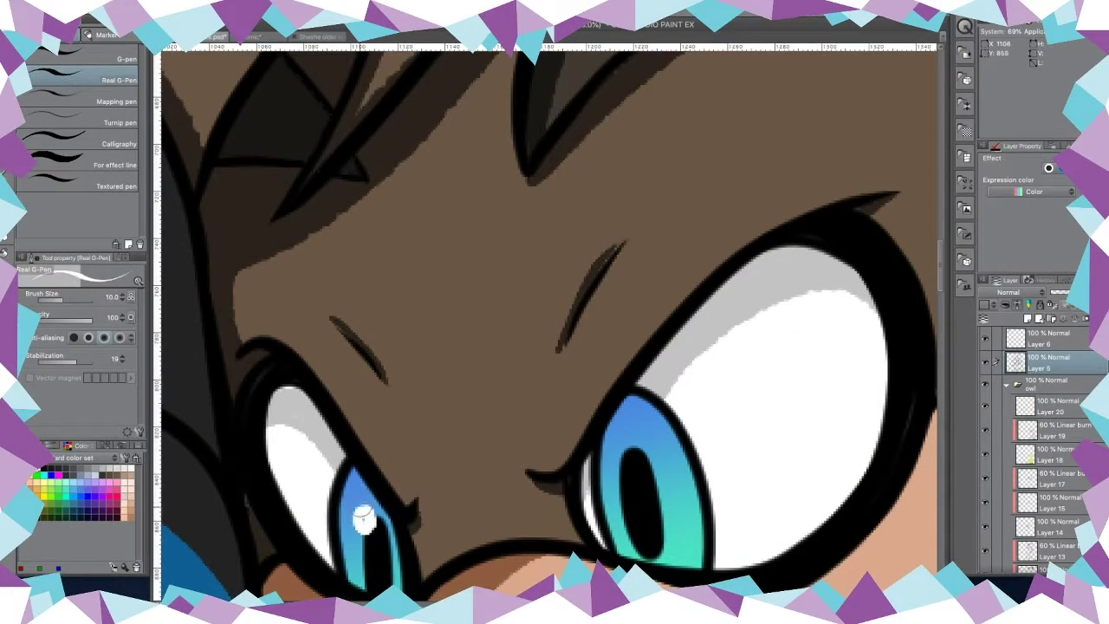
{"action": "left_click", "coordinate": [629, 466]}
{"action": "scroll", "coordinate": [547, 321], "scroll_direction": "down", "scroll_amount": 4}
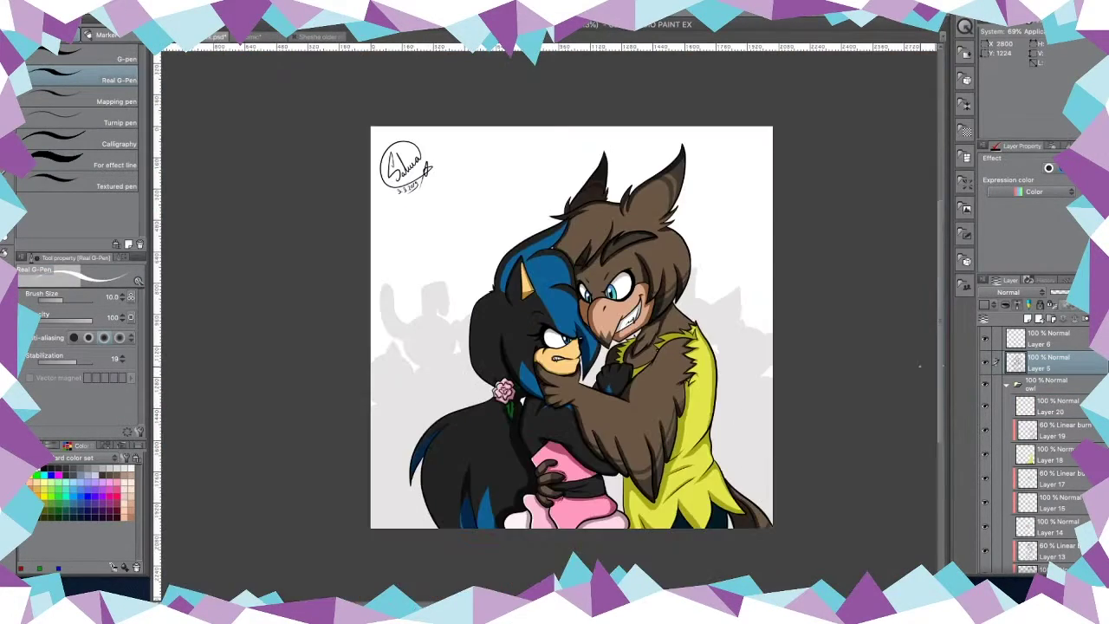
Step: Collapse the owl folder and turn the characters' base silhouette on Layer 3 black
{"action": "left_click", "coordinate": [1017, 384]}
{"action": "left_click", "coordinate": [1048, 425]}
{"action": "left_click", "coordinate": [1015, 425], "text": "ctrl"}
{"action": "key", "text": "ctrl+d"}
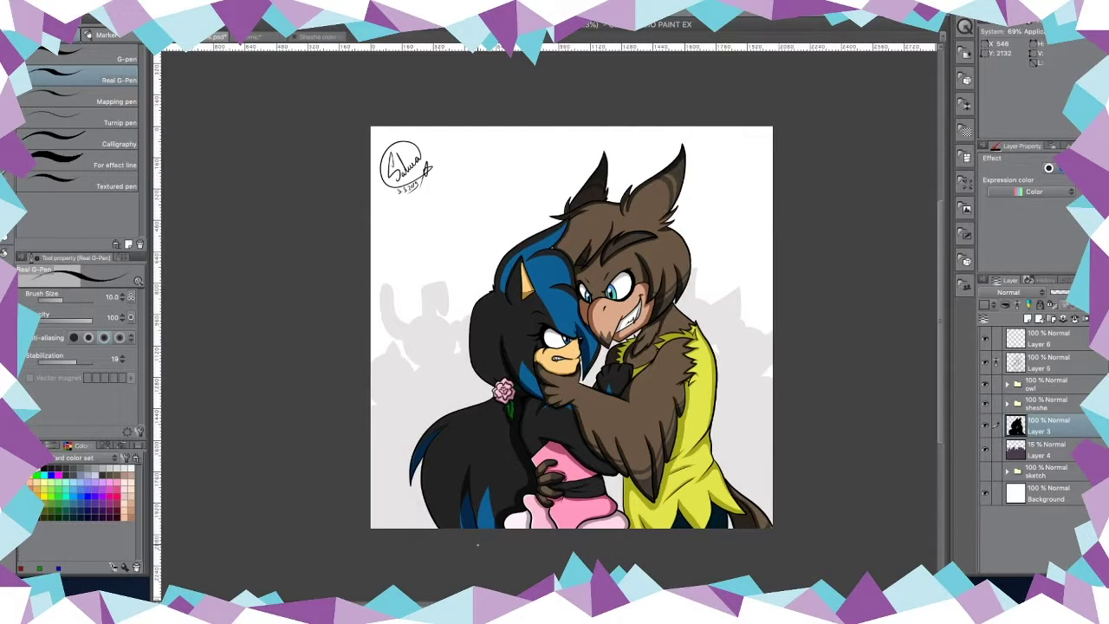
Step: Set the crowd silhouette layer to 57% opacity and fill the Background layer with a purple gradient glowing behind the characters
{"action": "left_click", "coordinate": [1048, 449]}
{"action": "left_click_drag", "start_coordinate": [1059, 292], "coordinate": [1075, 292]}
{"action": "left_click", "coordinate": [1049, 493]}
{"action": "key", "text": "g"}
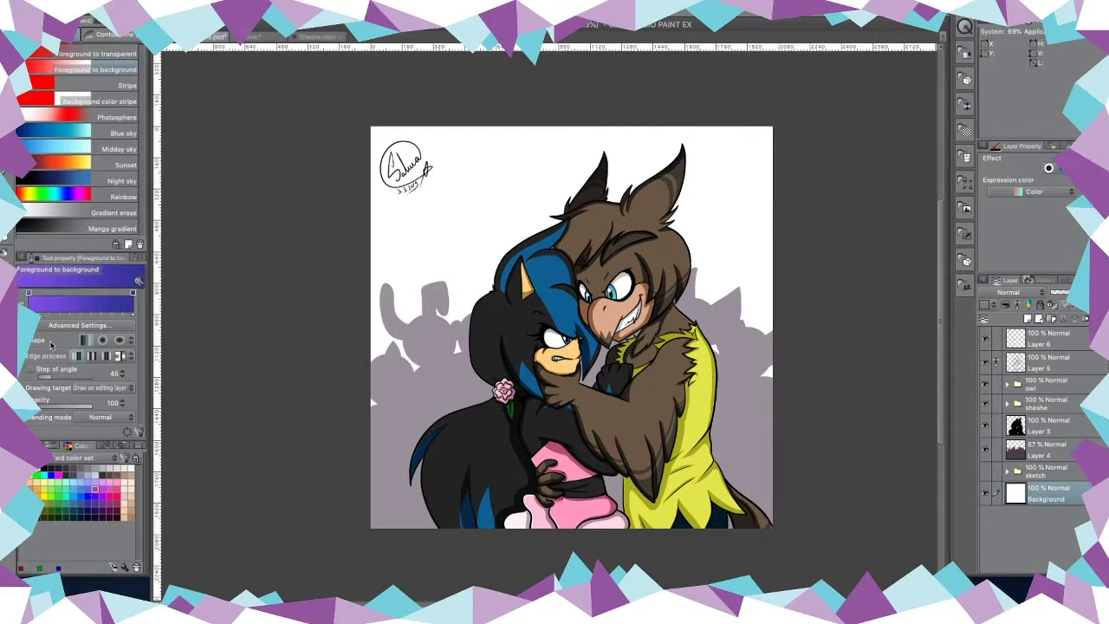
{"action": "left_click_drag", "start_coordinate": [569, 371], "coordinate": [743, 371]}
{"action": "mouse_move", "coordinate": [606, 352]}
{"action": "left_mouse_down"}
{"action": "mouse_move", "coordinate": [701, 536]}
{"action": "mouse_move", "coordinate": [780, 486]}
{"action": "mouse_move", "coordinate": [606, 364]}
{"action": "left_mouse_up"}
{"action": "scroll", "coordinate": [572, 347], "scroll_direction": "up", "scroll_amount": 2}
Step: Set the crowd silhouette layer's blending mode to Hard light
{"action": "left_click", "coordinate": [1048, 449]}
{"action": "left_click", "coordinate": [1018, 291]}
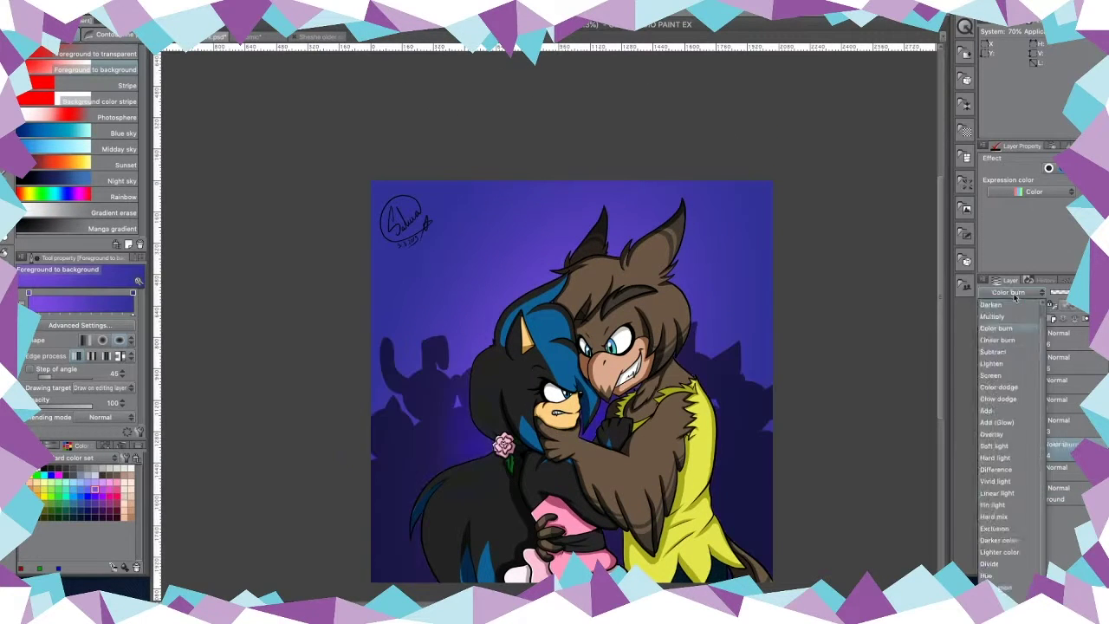
{"action": "left_click", "coordinate": [1027, 472]}
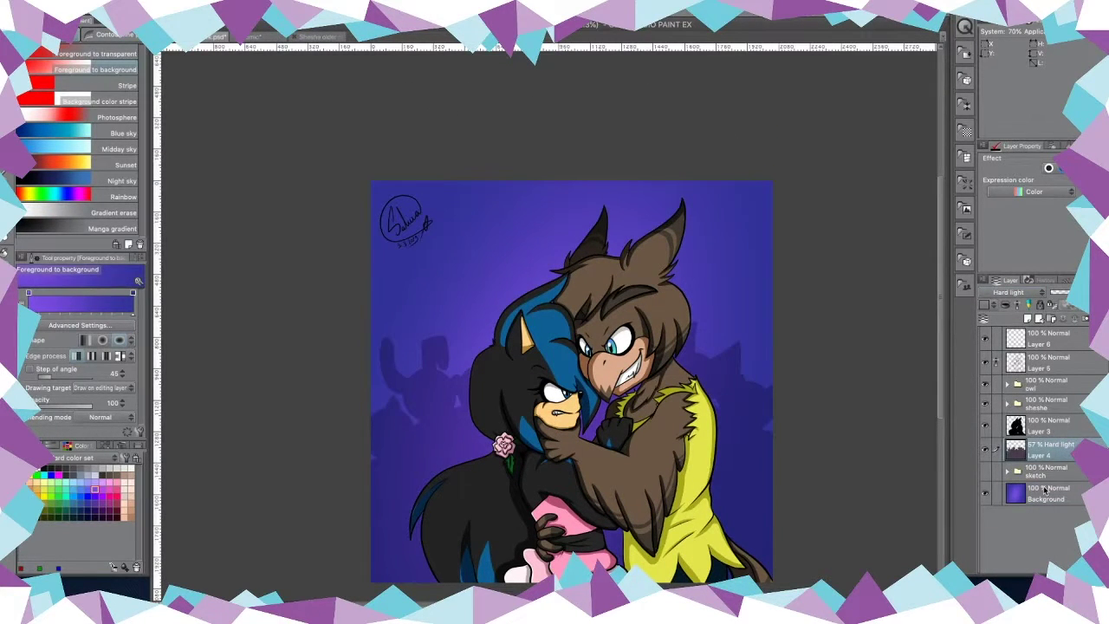
Step: Outline the signature in white on a separate layer, set it to Overlay and shift it slightly inward from the corner
{"action": "key", "text": "Return"}
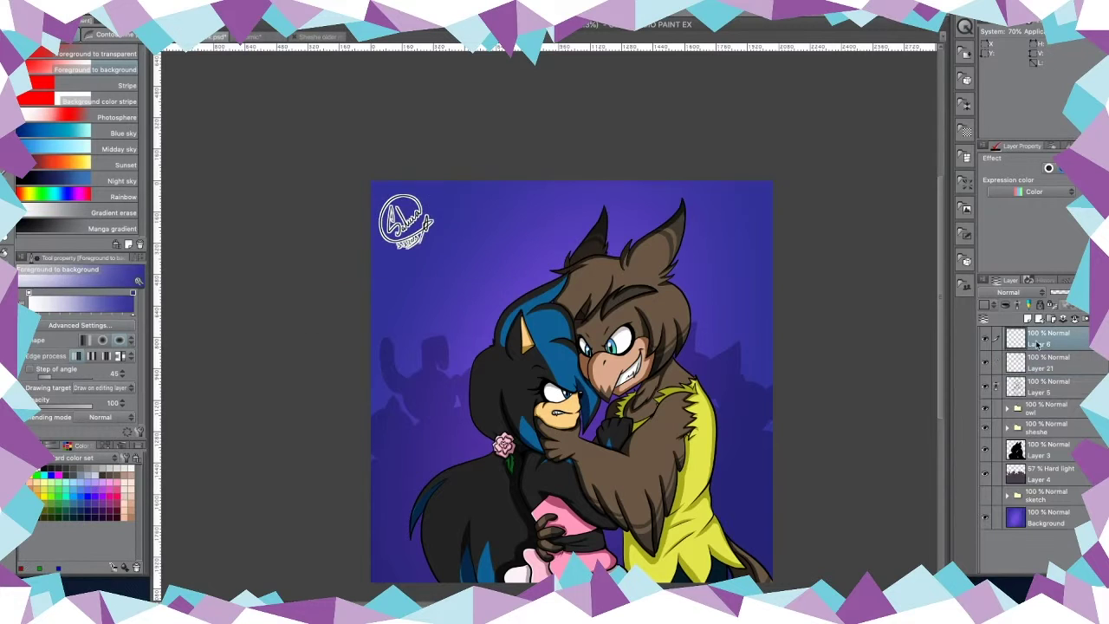
{"action": "left_click", "coordinate": [1011, 293]}
{"action": "scroll", "coordinate": [1011, 293], "scroll_direction": "down", "scroll_amount": 5}
{"action": "key", "text": "k"}
{"action": "key", "text": "ctrl+shift+n"}
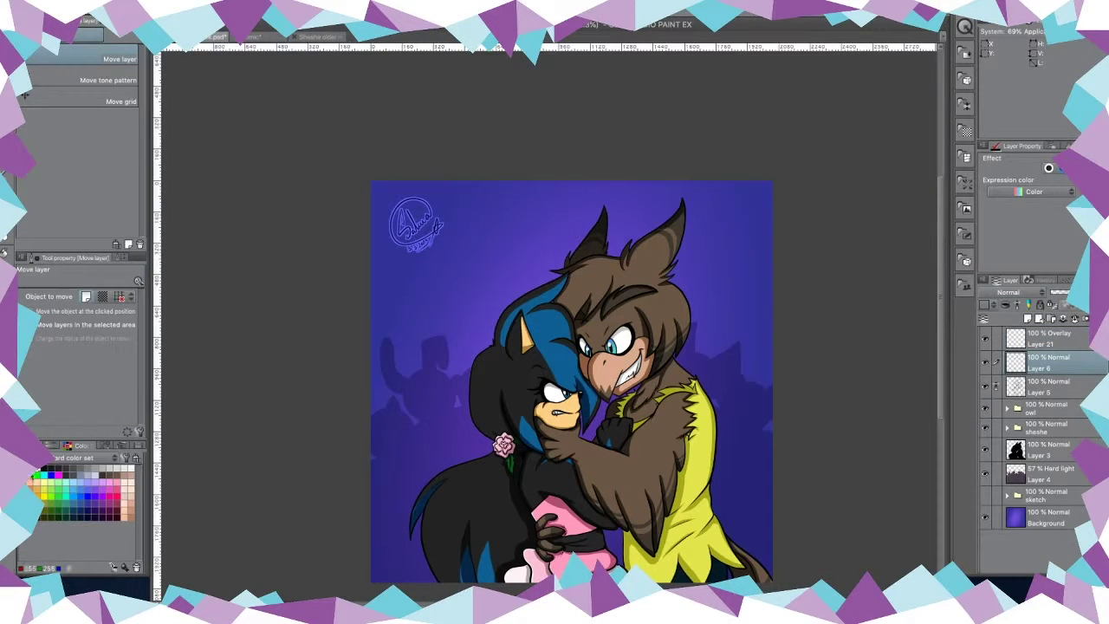
Step: Darken the picture's side and upper edges with black-to-transparent gradients on Layer 6, set to Linear burn at 70% opacity
{"action": "key", "text": "g"}
{"action": "left_click_drag", "start_coordinate": [245, 384], "coordinate": [594, 384]}
{"action": "left_click_drag", "start_coordinate": [855, 362], "coordinate": [594, 385]}
{"action": "left_click_drag", "start_coordinate": [572, 104], "coordinate": [571, 388]}
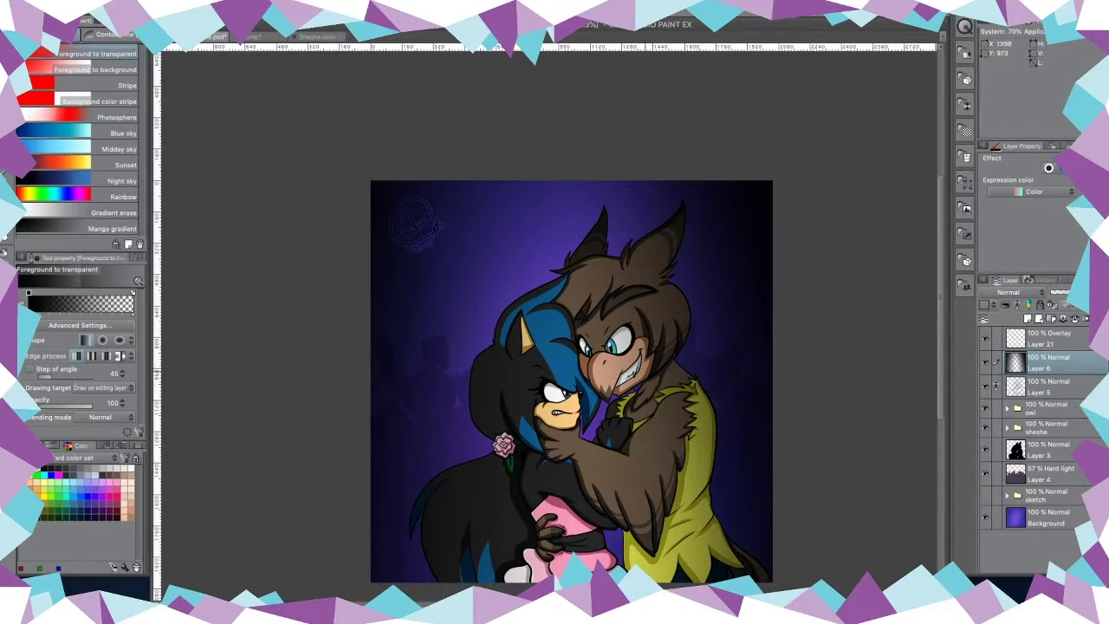
{"action": "left_click", "coordinate": [1012, 292]}
{"action": "left_click", "coordinate": [1039, 343]}
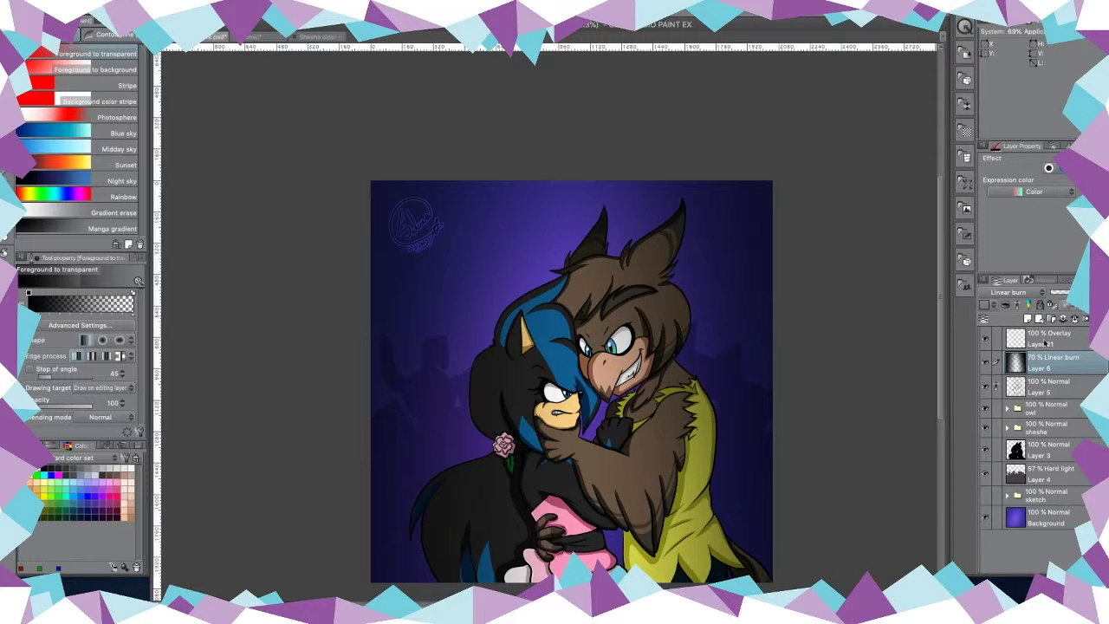
Step: Apply a salmon-to-transparent gradient over the picture on a new top layer and set it to Glow dodge
{"action": "left_click", "coordinate": [1044, 344]}
{"action": "key", "text": "ctrl+shift+n"}
{"action": "left_click", "coordinate": [80, 496]}
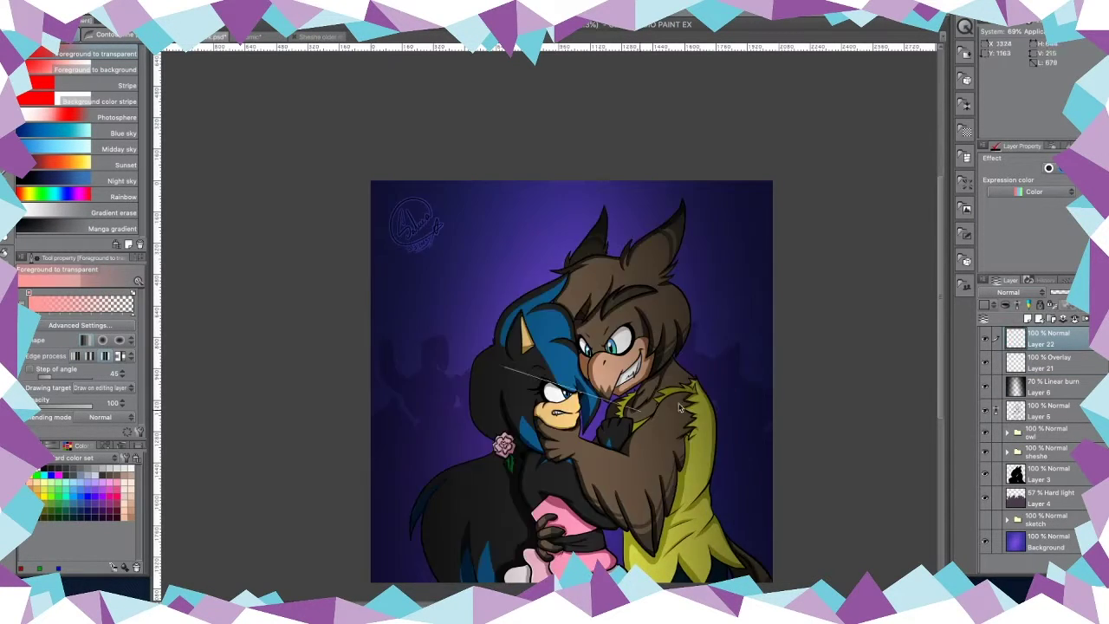
{"action": "left_click_drag", "start_coordinate": [485, 182], "coordinate": [571, 580]}
{"action": "left_click", "coordinate": [1012, 292]}
{"action": "left_click", "coordinate": [1022, 403]}
Step: Add a blue-to-transparent gradient on a new layer, give it and the salmon layer Add (Glow) at 20%, and set the crowd layer's opacity to 80%
{"action": "key", "text": "ctrl+shift+n"}
{"action": "left_click_drag", "start_coordinate": [381, 190], "coordinate": [607, 390]}
{"action": "left_click", "coordinate": [1012, 292]}
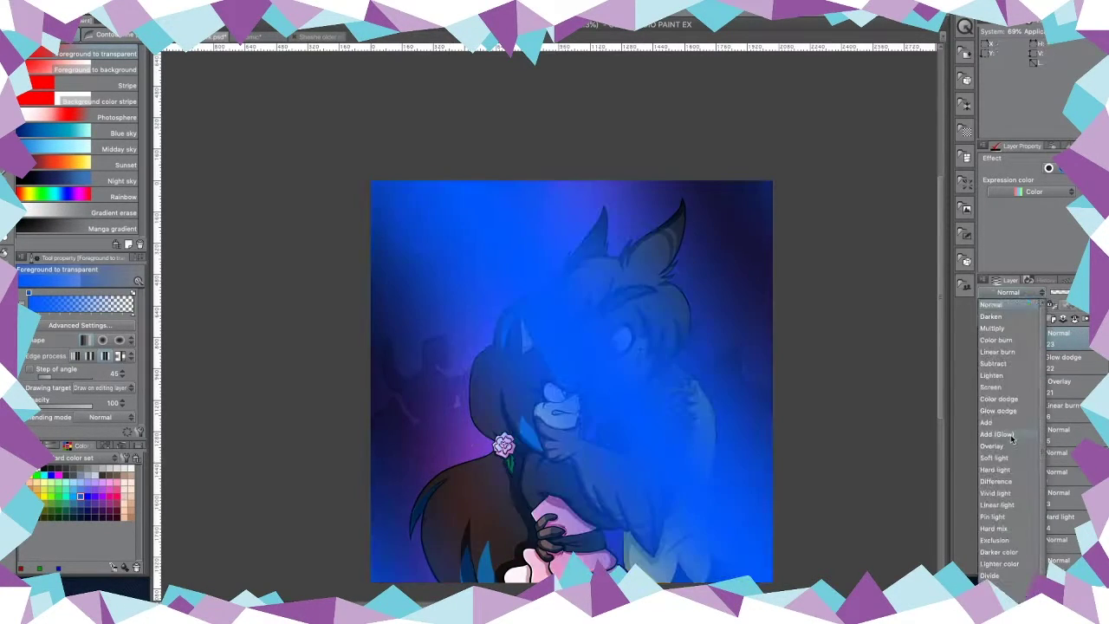
{"action": "left_click", "coordinate": [1023, 423]}
{"action": "mouse_move", "coordinate": [1064, 292]}
{"action": "left_mouse_down"}
{"action": "mouse_move", "coordinate": [1047, 292]}
{"action": "mouse_move", "coordinate": [1072, 292]}
{"action": "left_mouse_up"}
{"action": "left_click", "coordinate": [1051, 519]}
Step: Draw black music notes over the crowd beside the dark-haired character on a new layer, using the Real G-Pen at size 30
{"action": "key", "text": "ctrl+shift+n"}
{"action": "key", "text": "p"}
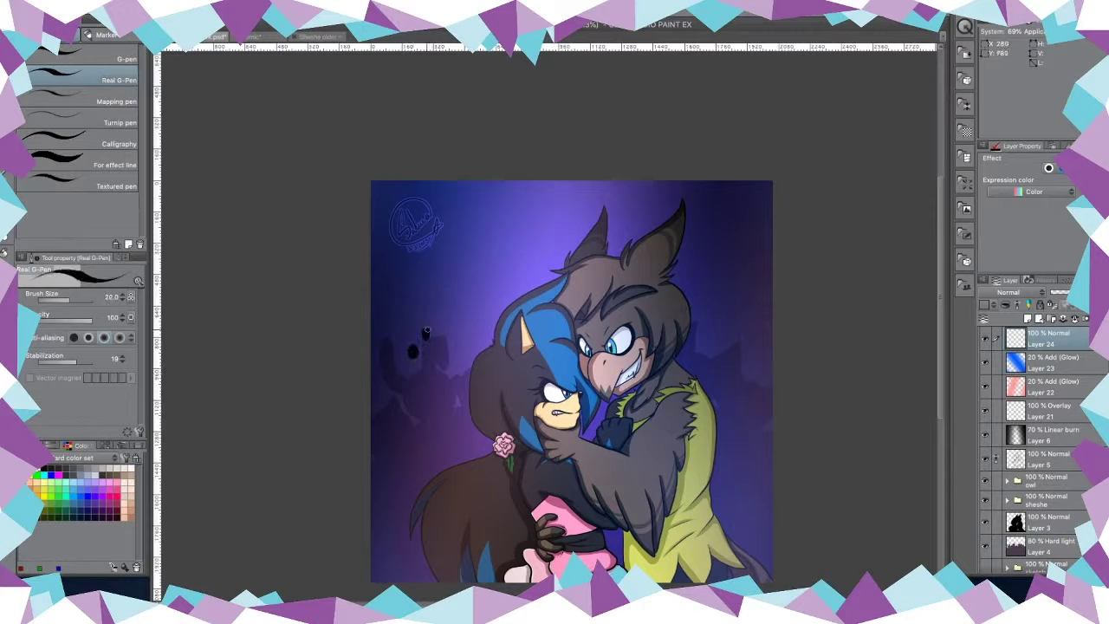
{"action": "scroll", "coordinate": [362, 428], "scroll_direction": "up", "scroll_amount": 3}
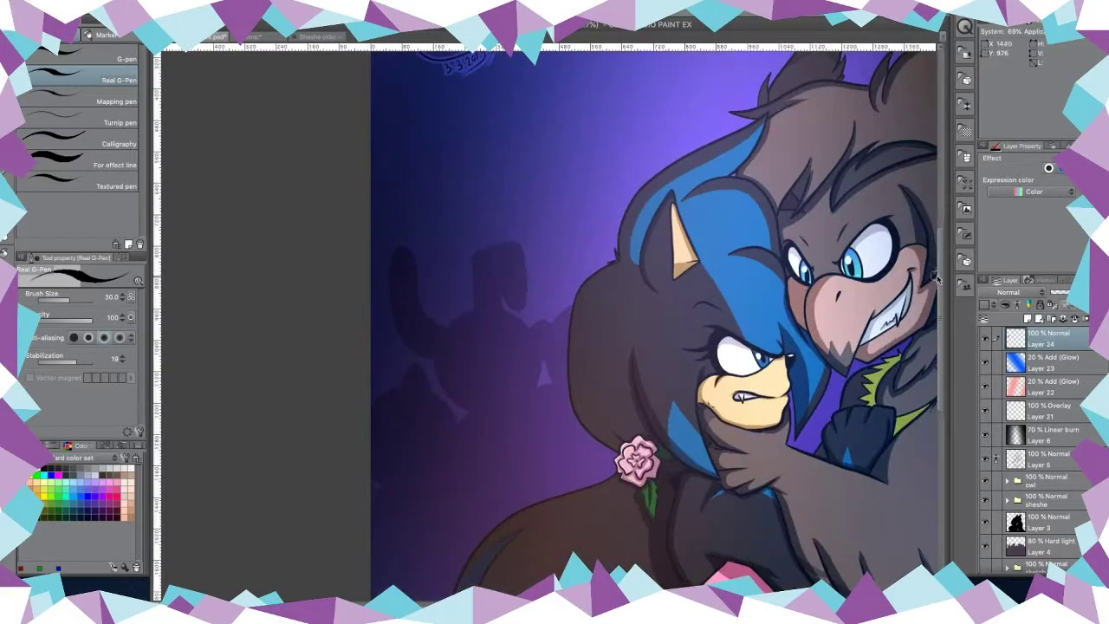
{"action": "left_click_drag", "start_coordinate": [433, 282], "coordinate": [454, 337]}
{"action": "left_click_drag", "start_coordinate": [508, 472], "coordinate": [531, 437]}
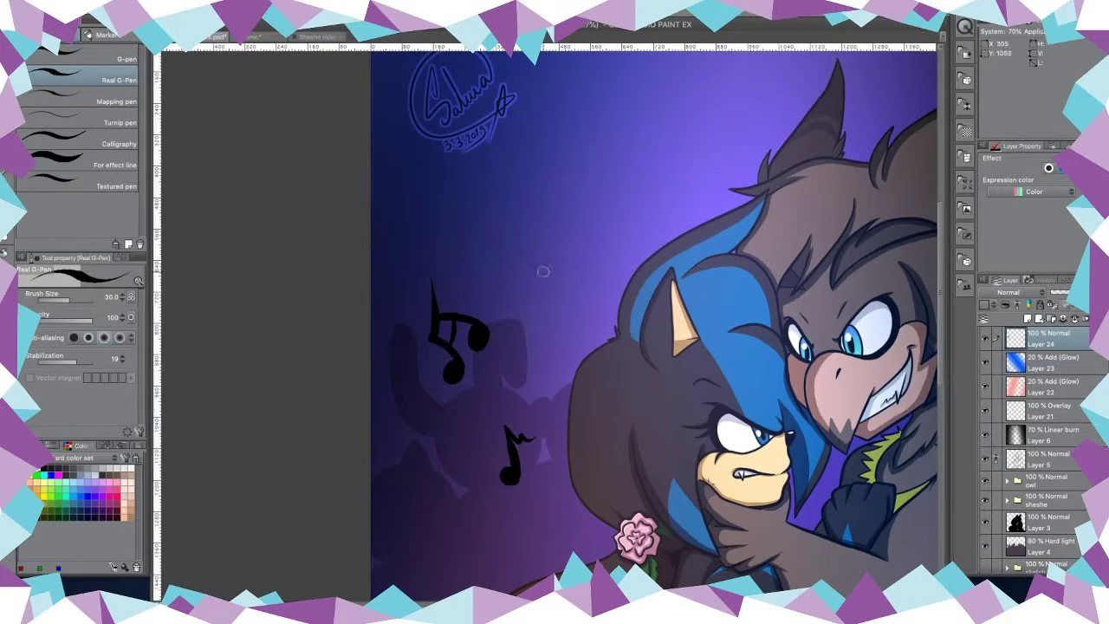
Step: Draw more black music notes above the characters and along both sides of the background, and set the notes layer to Overlay
{"action": "left_click_drag", "start_coordinate": [530, 184], "coordinate": [567, 234]}
{"action": "scroll", "coordinate": [457, 390], "scroll_direction": "down", "scroll_amount": 2}
{"action": "left_click_drag", "start_coordinate": [680, 251], "coordinate": [643, 296]}
{"action": "scroll", "coordinate": [782, 582], "scroll_direction": "up", "scroll_amount": 2}
{"action": "mouse_move", "coordinate": [629, 201]}
{"action": "left_mouse_down"}
{"action": "mouse_move", "coordinate": [669, 262]}
{"action": "mouse_move", "coordinate": [643, 292]}
{"action": "mouse_move", "coordinate": [663, 366]}
{"action": "left_mouse_up"}
{"action": "scroll", "coordinate": [932, 257], "scroll_direction": "down", "scroll_amount": 2}
{"action": "left_click_drag", "start_coordinate": [719, 429], "coordinate": [702, 487]}
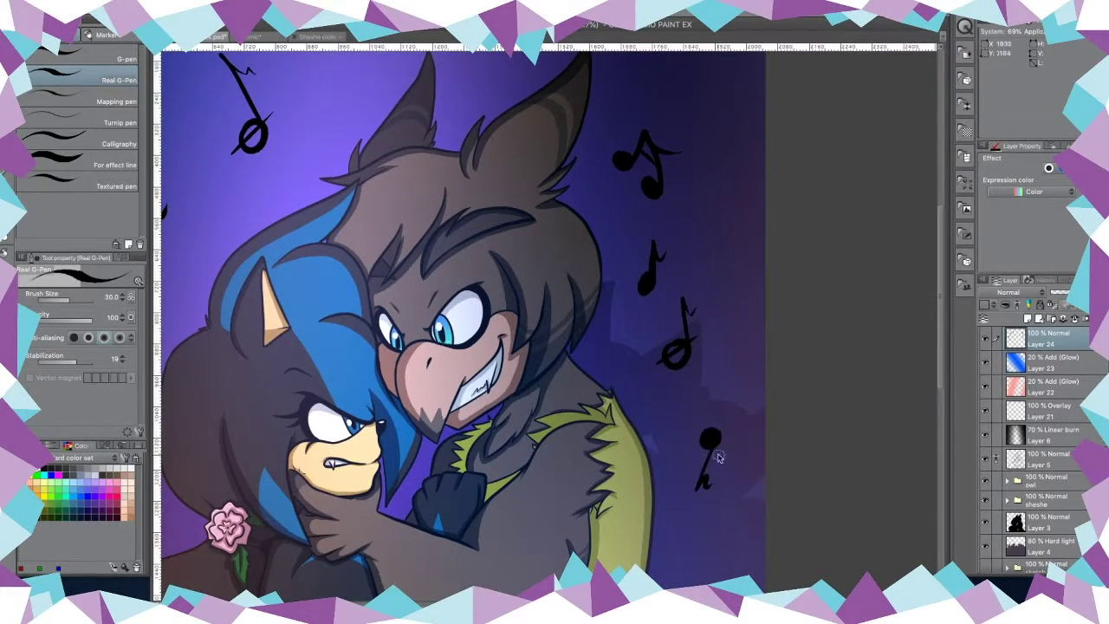
{"action": "scroll", "coordinate": [674, 300], "scroll_direction": "up", "scroll_amount": 2}
{"action": "scroll", "coordinate": [702, 238], "scroll_direction": "down", "scroll_amount": 2}
{"action": "scroll", "coordinate": [930, 257], "scroll_direction": "up", "scroll_amount": 2}
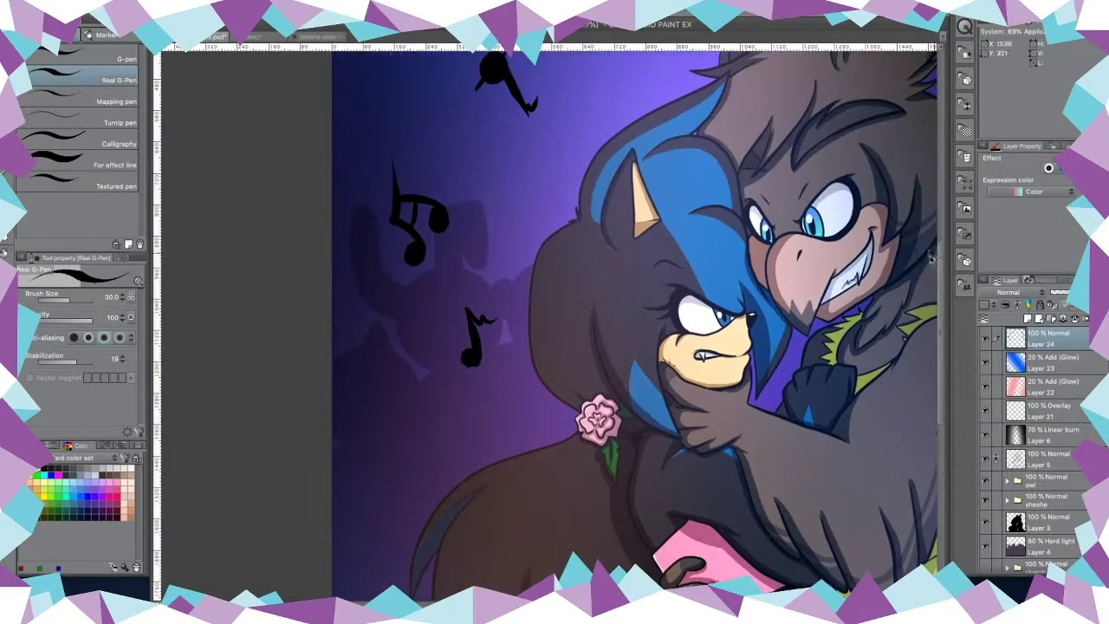
{"action": "scroll", "coordinate": [402, 440], "scroll_direction": "down", "scroll_amount": 2}
{"action": "scroll", "coordinate": [1010, 292], "scroll_direction": "down", "scroll_amount": 5}
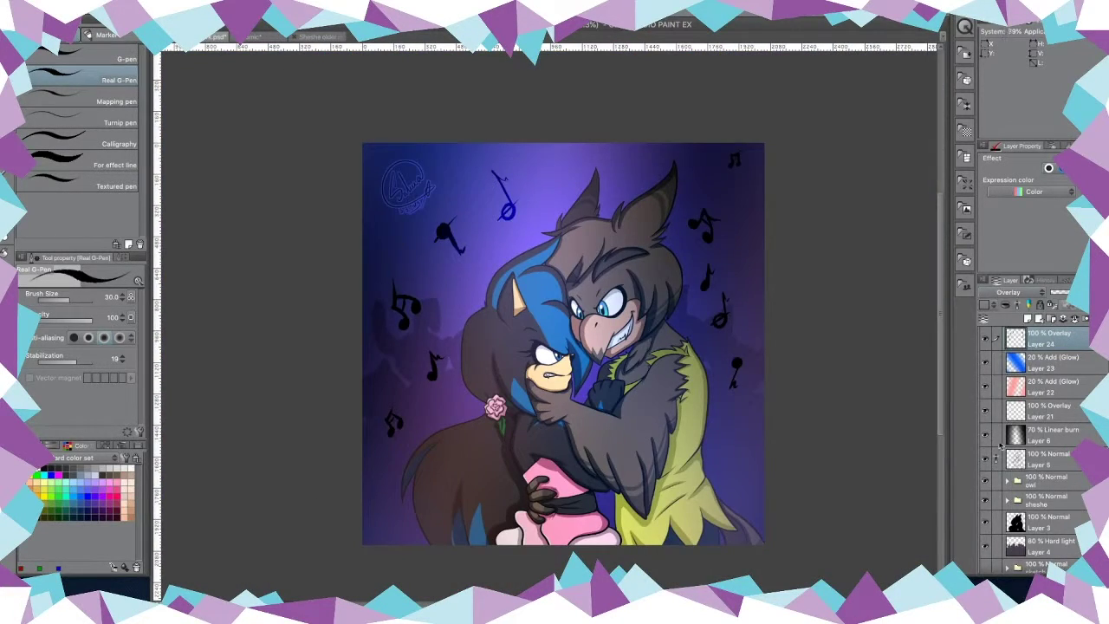
Step: Outline the music notes in white on a separate layer, combine it with the notes layer and set the result to Overlay
{"action": "key", "text": "ctrl+a"}
{"action": "key", "text": "ctrl+i"}
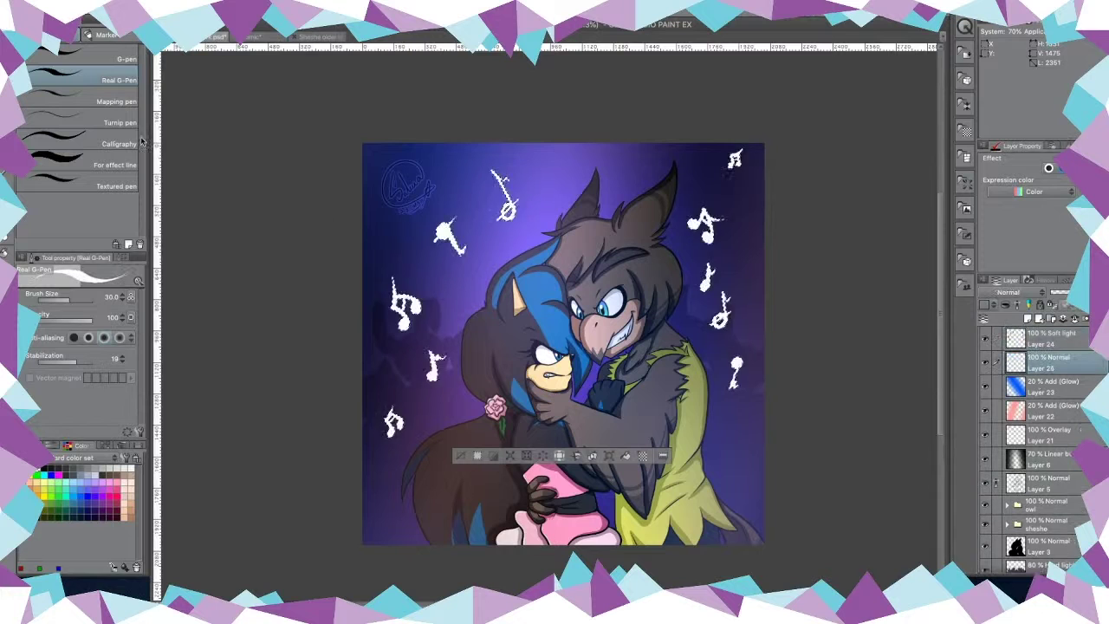
{"action": "left_click", "coordinate": [1010, 292]}
{"action": "left_click", "coordinate": [1007, 318]}
{"action": "left_click", "coordinate": [1010, 292]}
{"action": "left_click", "coordinate": [993, 434]}
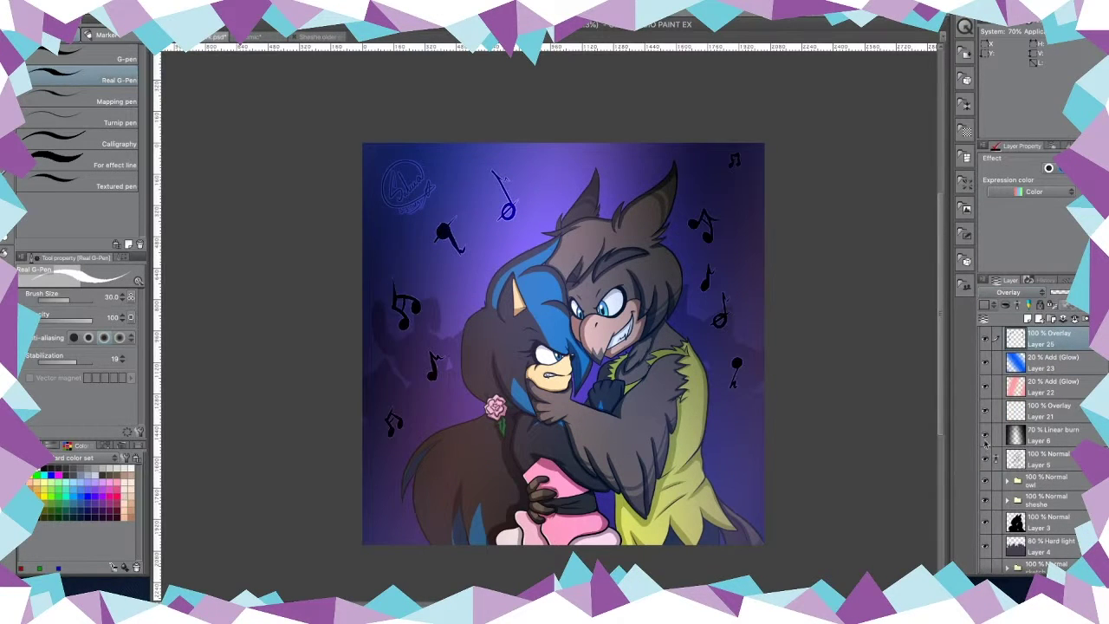
Step: Move the signature outline layer, Layer 21, to the top of the layer stack
{"action": "left_click_drag", "start_coordinate": [1042, 335], "coordinate": [1042, 330]}
{"action": "scroll", "coordinate": [563, 346], "scroll_direction": "down", "scroll_amount": 2}
{"action": "left_click", "coordinate": [1049, 434]}
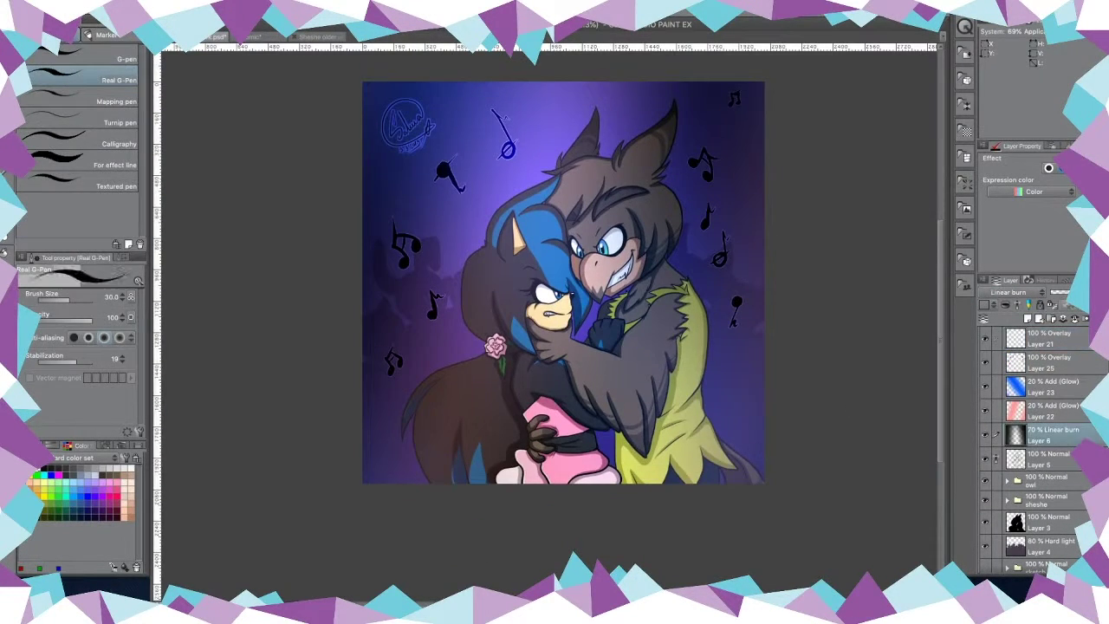
Step: Set the salmon gradient layer to Color dodge and the blue gradient layer to Glow dodge
{"action": "key", "text": "g"}
{"action": "left_click", "coordinate": [1044, 417]}
{"action": "left_click", "coordinate": [1009, 292]}
{"action": "left_click", "coordinate": [1009, 398]}
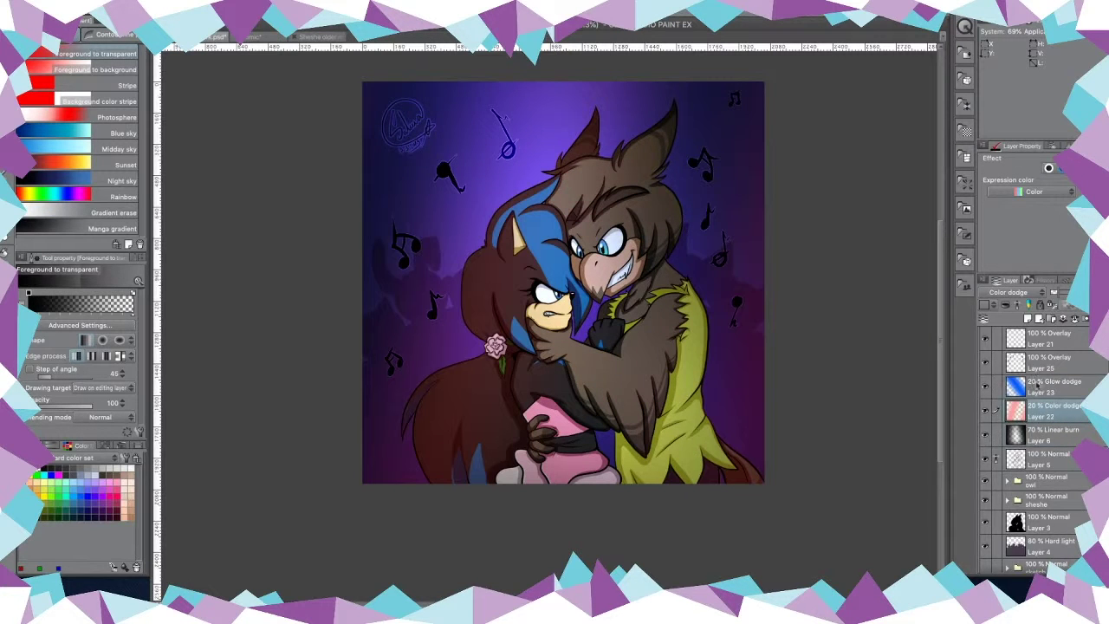
Step: Place the blue gradient layer below the salmon one at 40% Glow dodge, and switch the salmon layer to Glow dodge
{"action": "left_click", "coordinate": [1048, 386]}
{"action": "left_click", "coordinate": [1010, 292]}
{"action": "left_click", "coordinate": [1005, 367]}
{"action": "left_click", "coordinate": [1009, 292]}
{"action": "left_click", "coordinate": [1009, 399]}
{"action": "left_click", "coordinate": [1049, 406]}
{"action": "left_click", "coordinate": [1010, 292]}
{"action": "left_click", "coordinate": [1005, 388]}
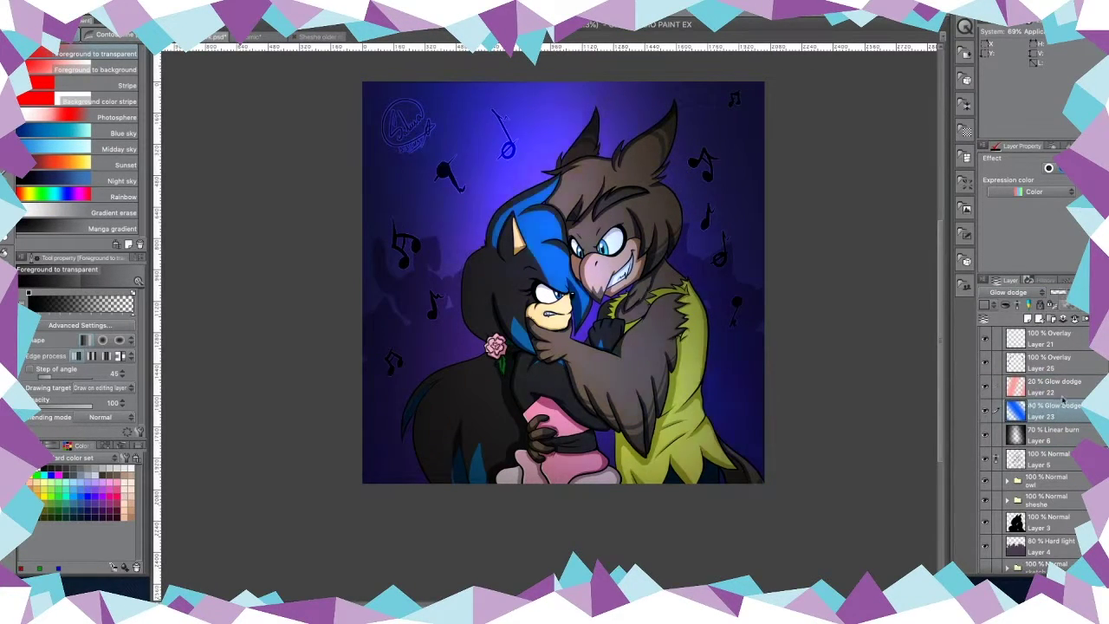
Step: Set the salmon gradient layer to Color dodge at 40% opacity
{"action": "left_click", "coordinate": [1010, 292]}
{"action": "left_click", "coordinate": [1048, 406]}
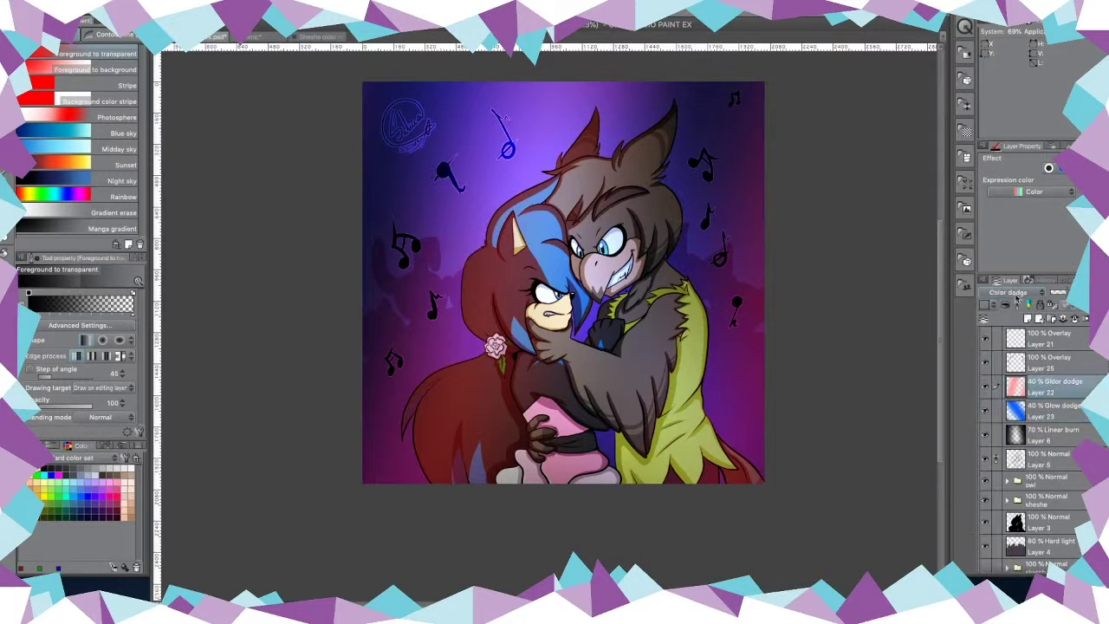